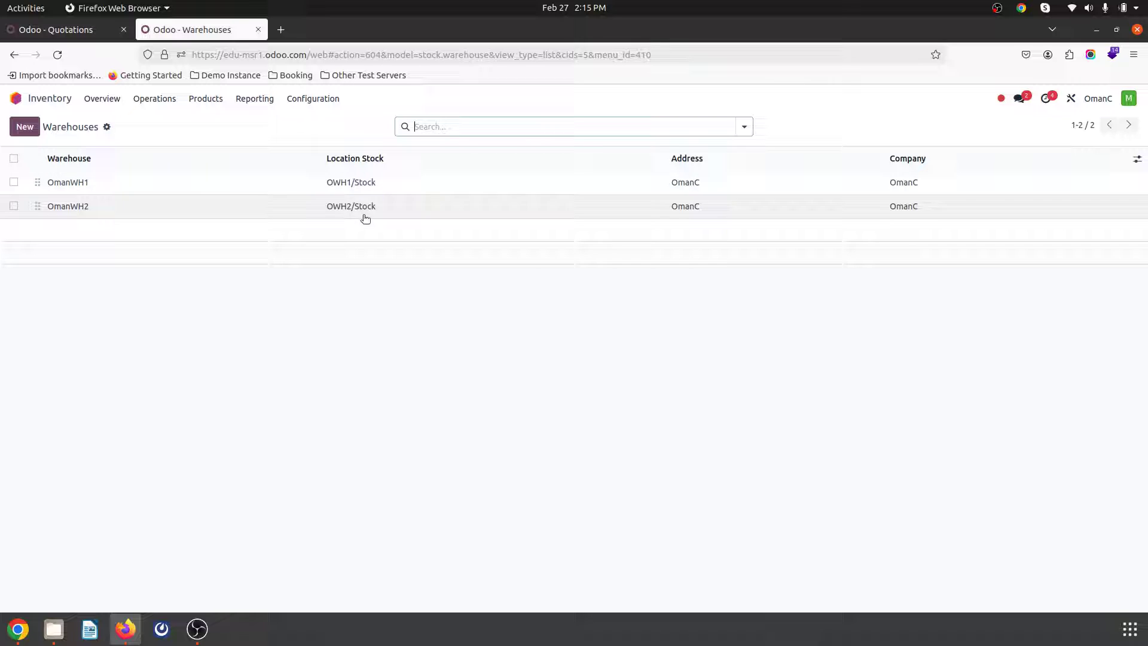
# Review the OmanWH1 and OmanWH2 warehouse settings, then go to Inventory configuration.
pyautogui.click(79, 187)
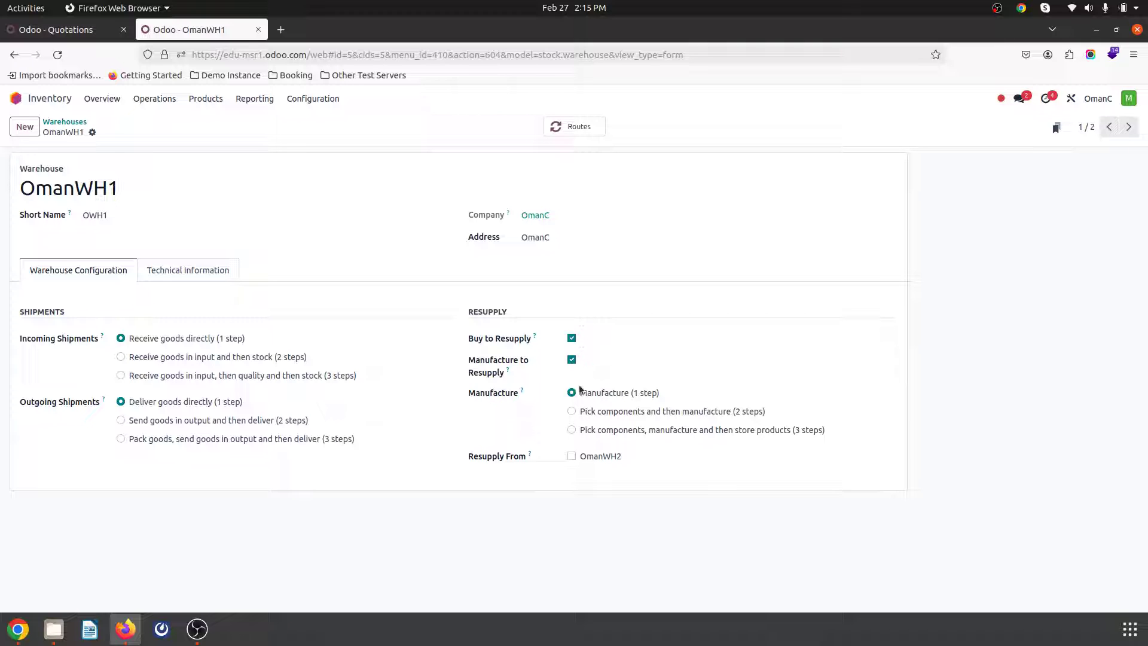
pyautogui.click(64, 122)
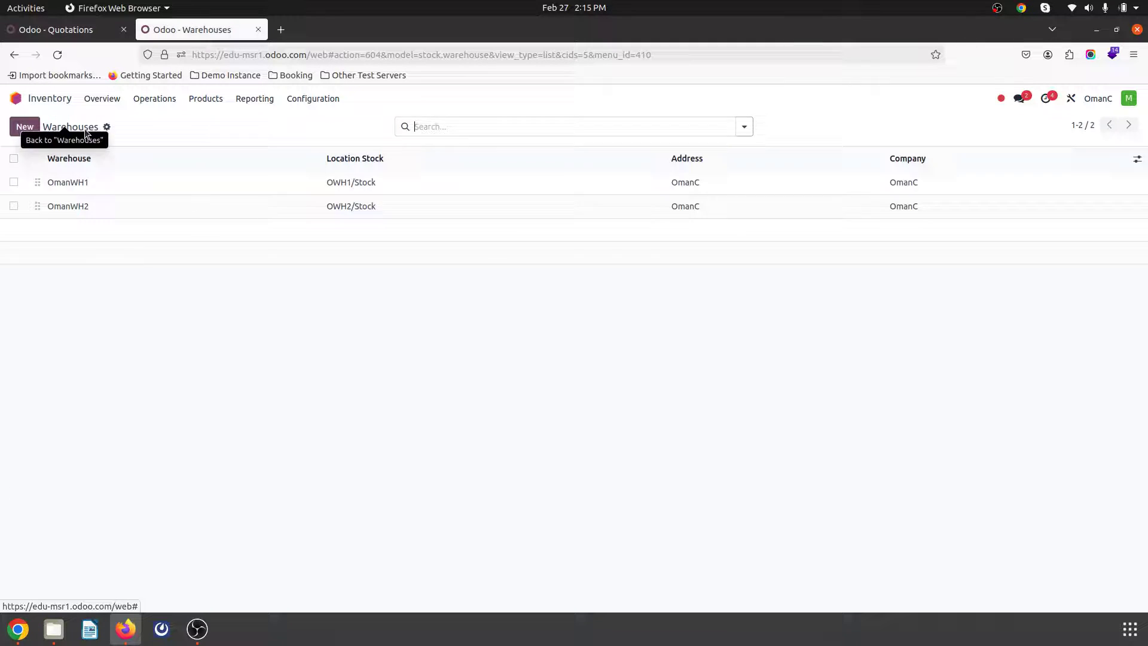
pyautogui.click(186, 214)
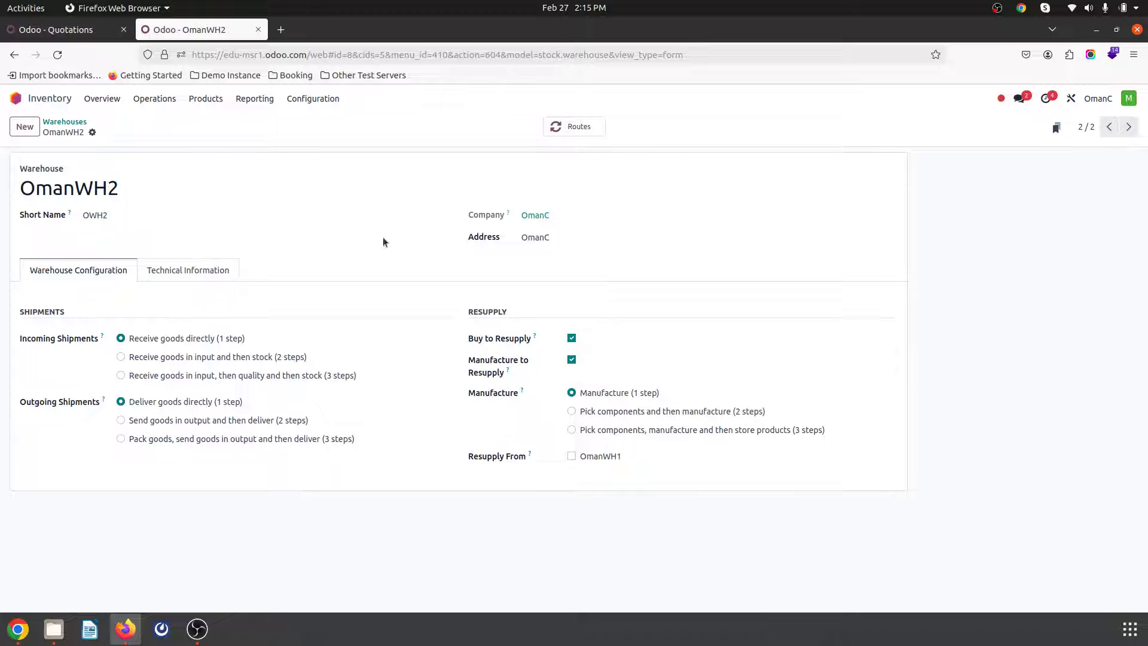
pyautogui.click(64, 122)
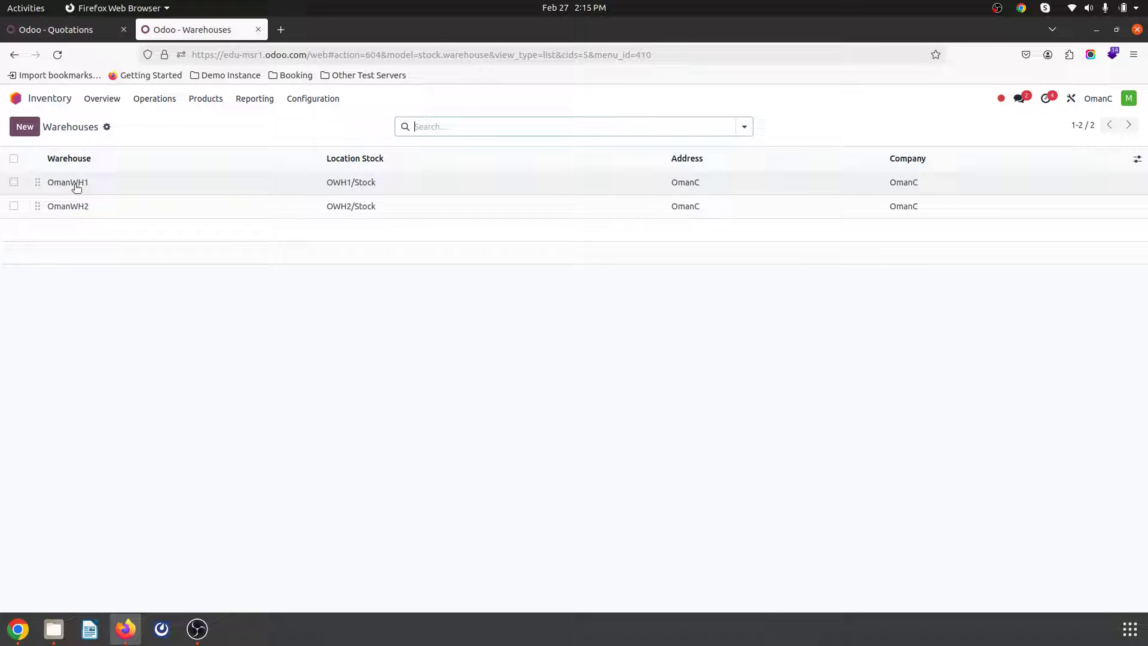
pyautogui.click(301, 97)
pyautogui.click(333, 189)
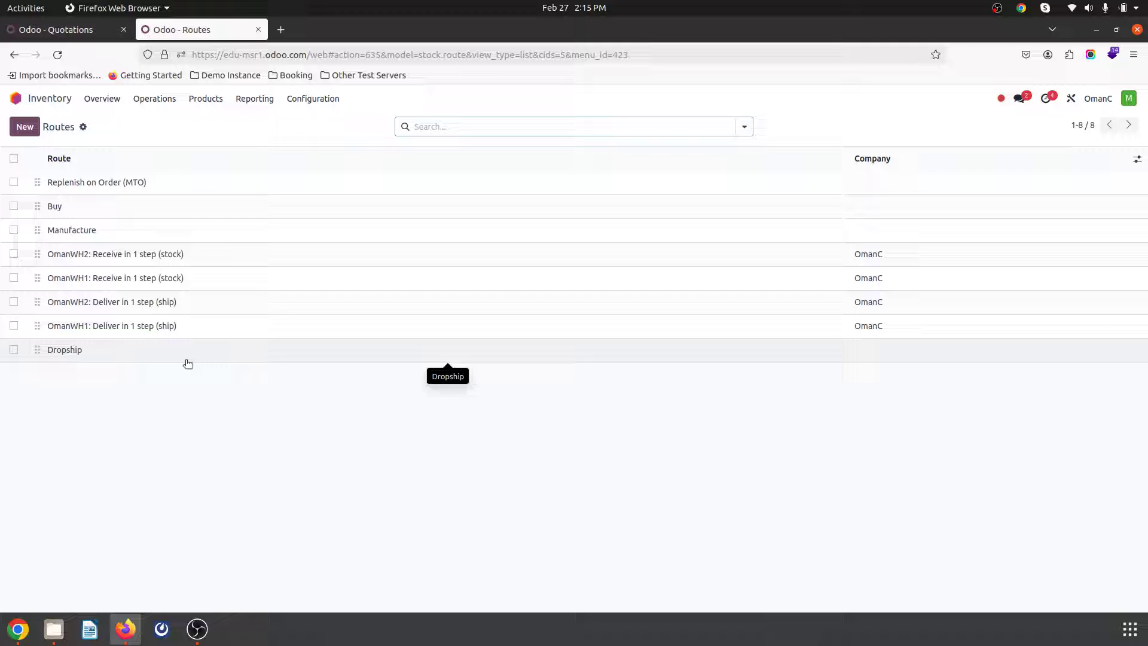
pyautogui.click(186, 332)
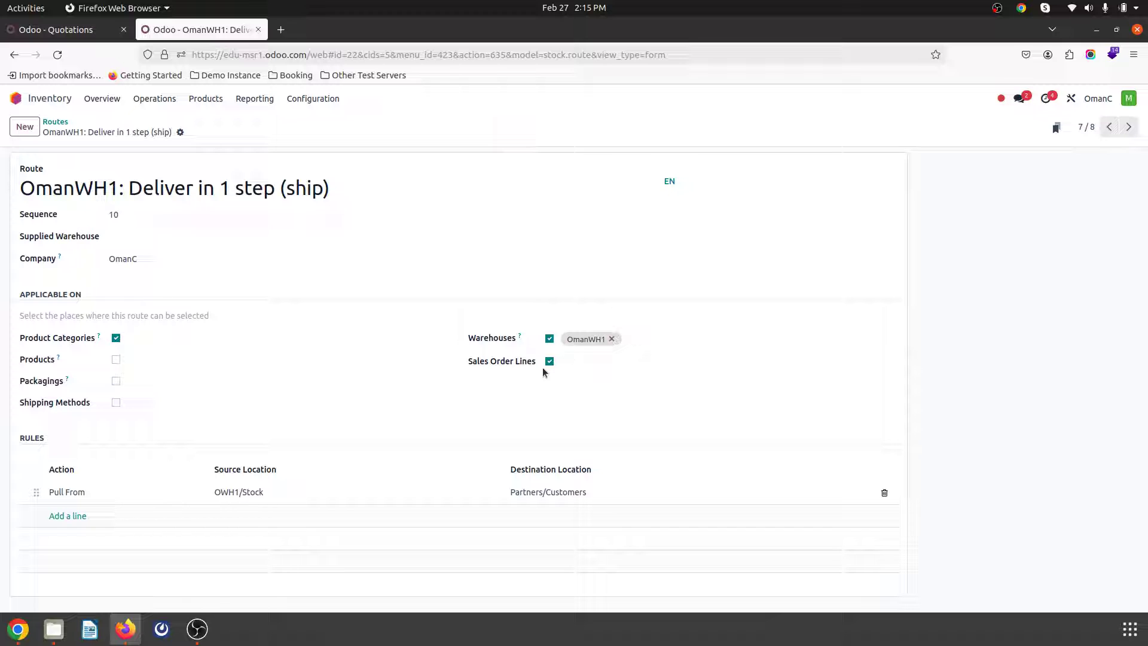
pyautogui.click(349, 498)
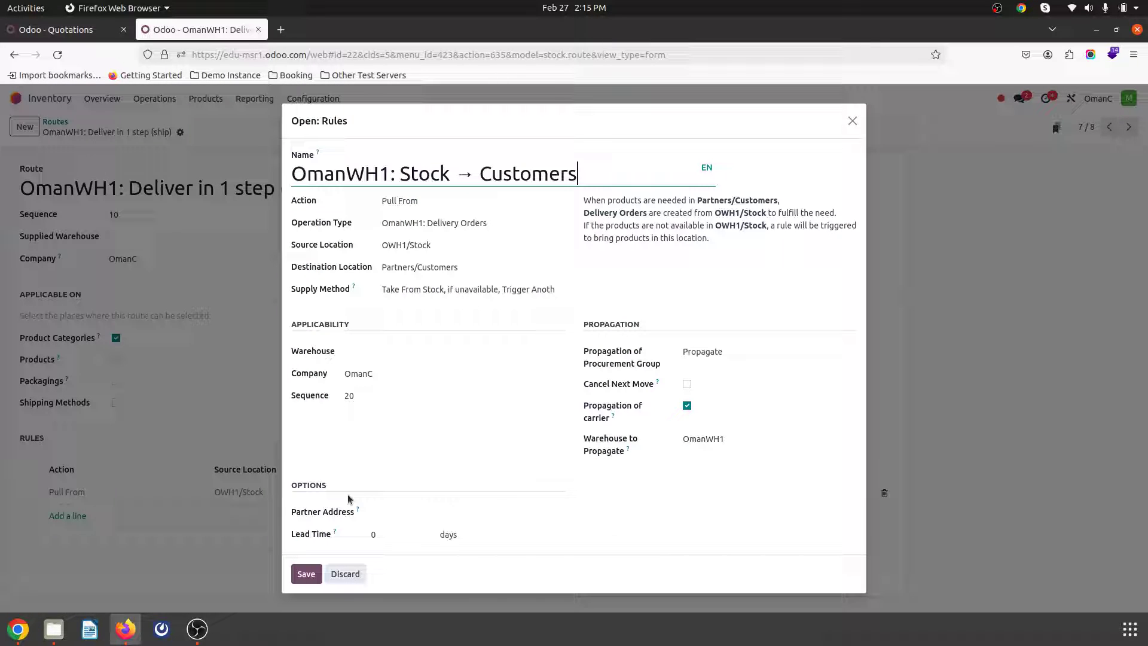
pyautogui.click(362, 351)
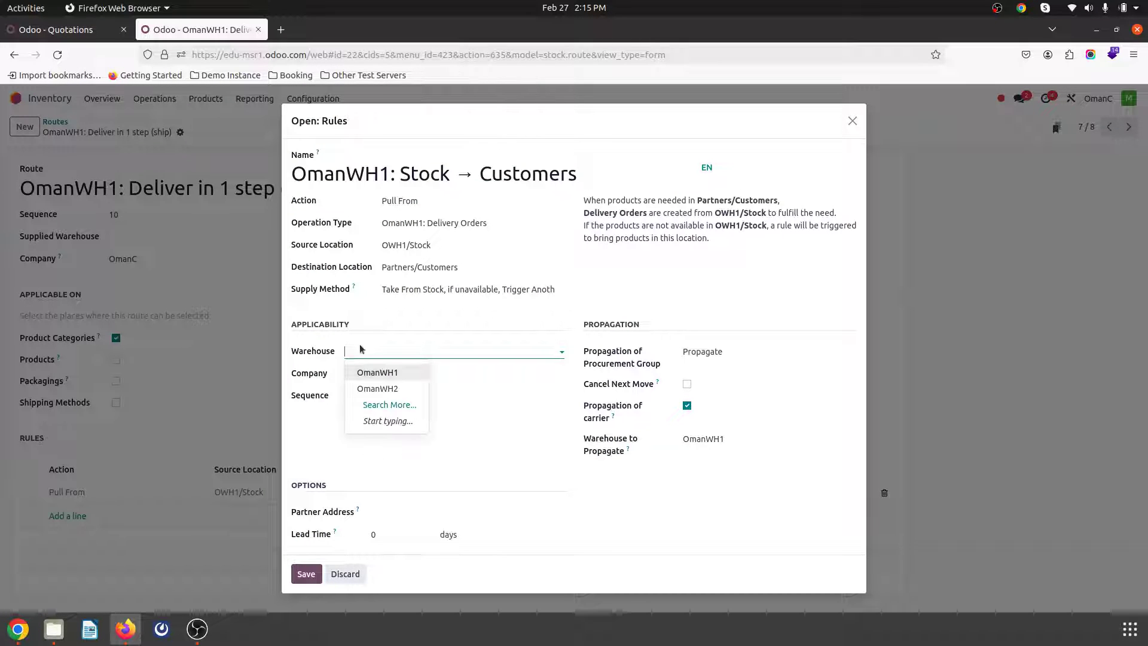
pyautogui.click(359, 332)
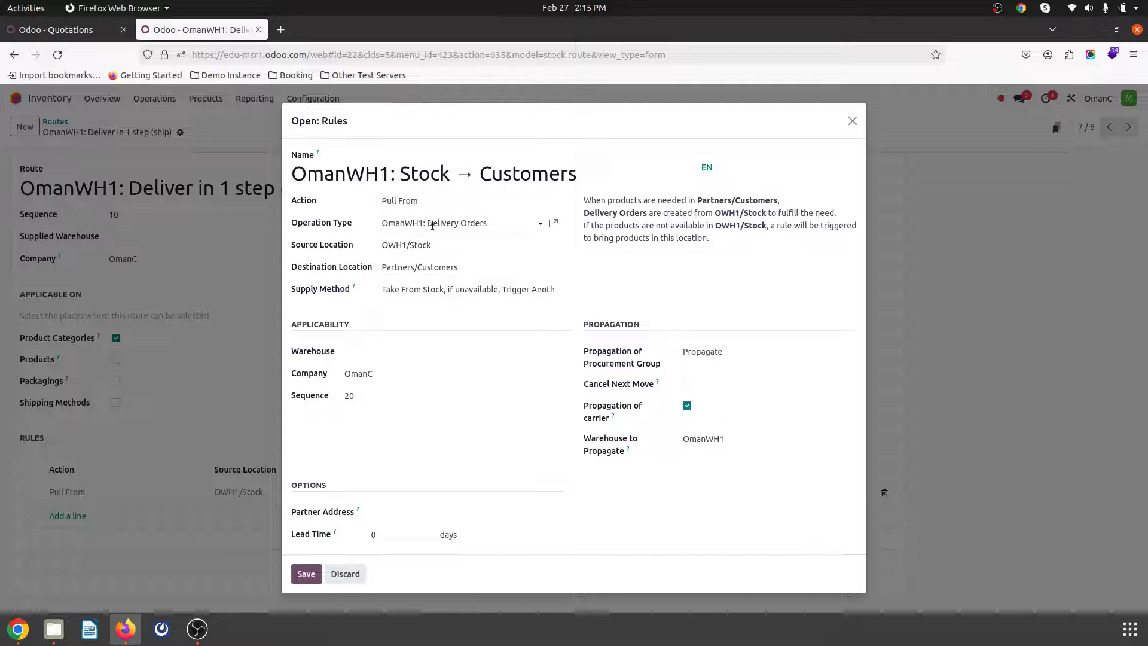
pyautogui.click(346, 574)
pyautogui.click(56, 122)
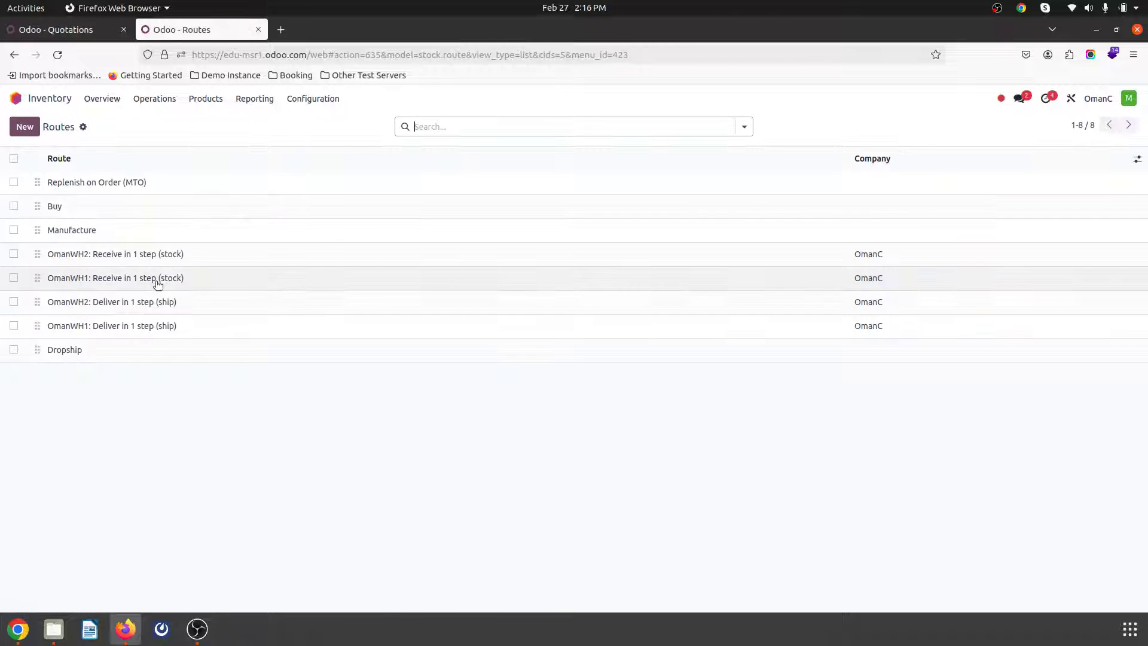
pyautogui.click(171, 303)
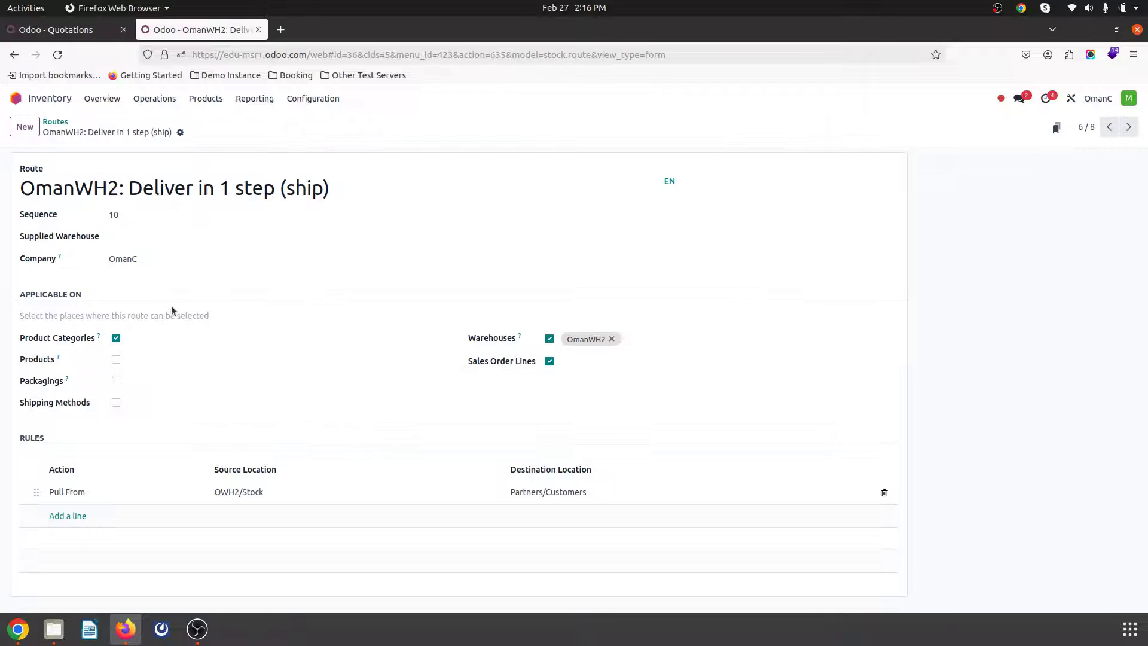
pyautogui.click(239, 492)
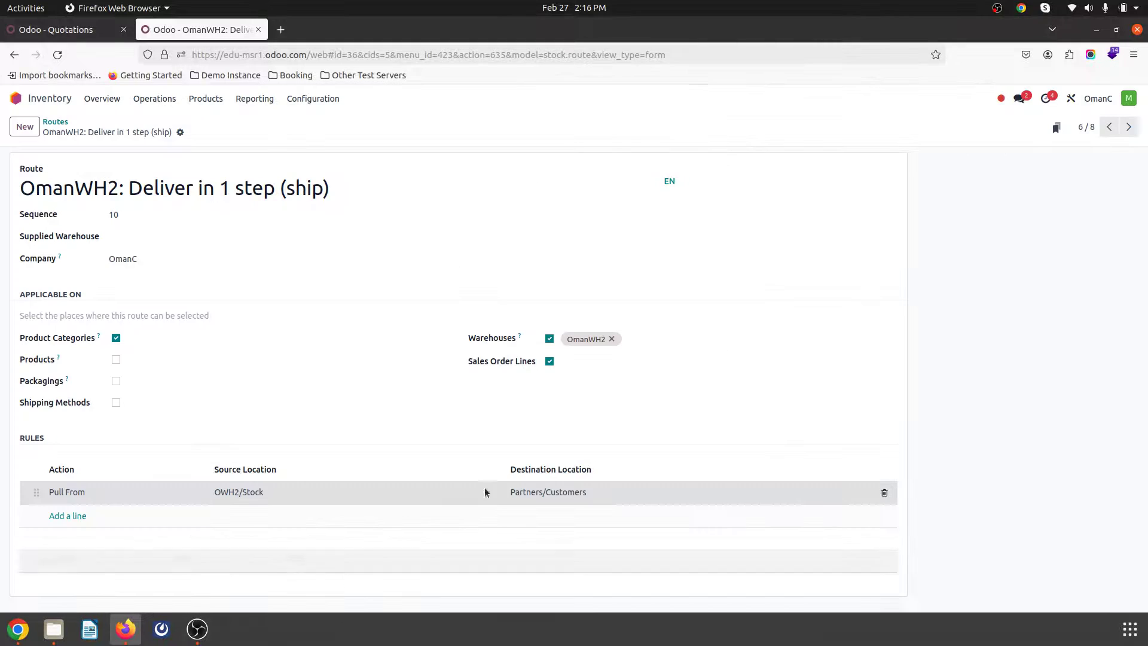
pyautogui.click(345, 574)
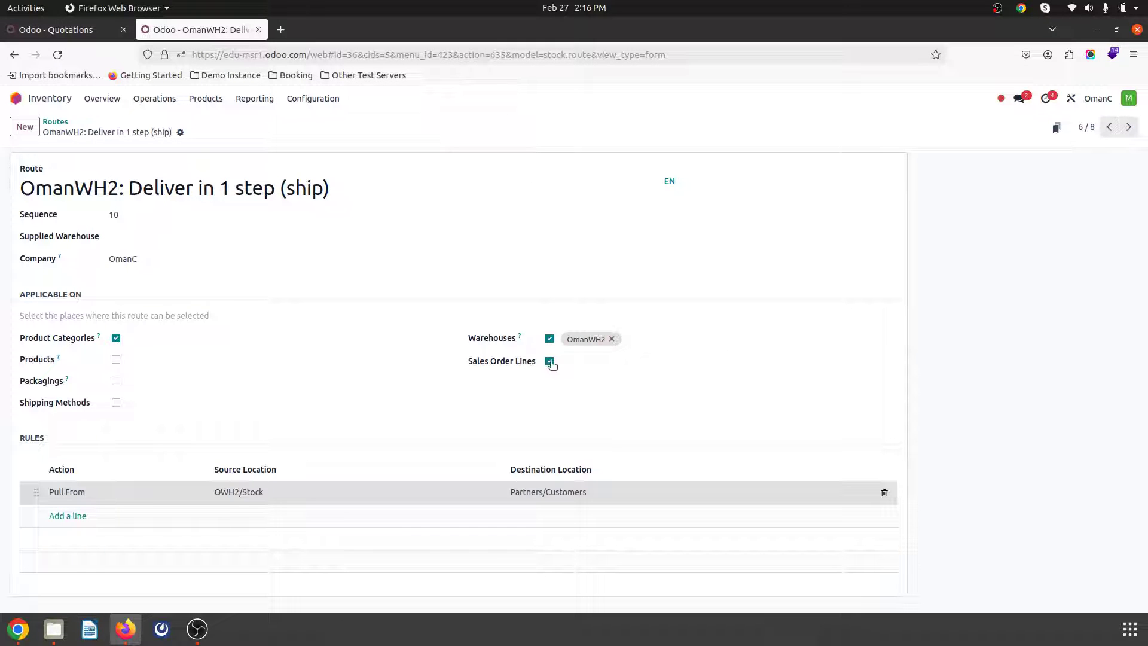
pyautogui.click(55, 121)
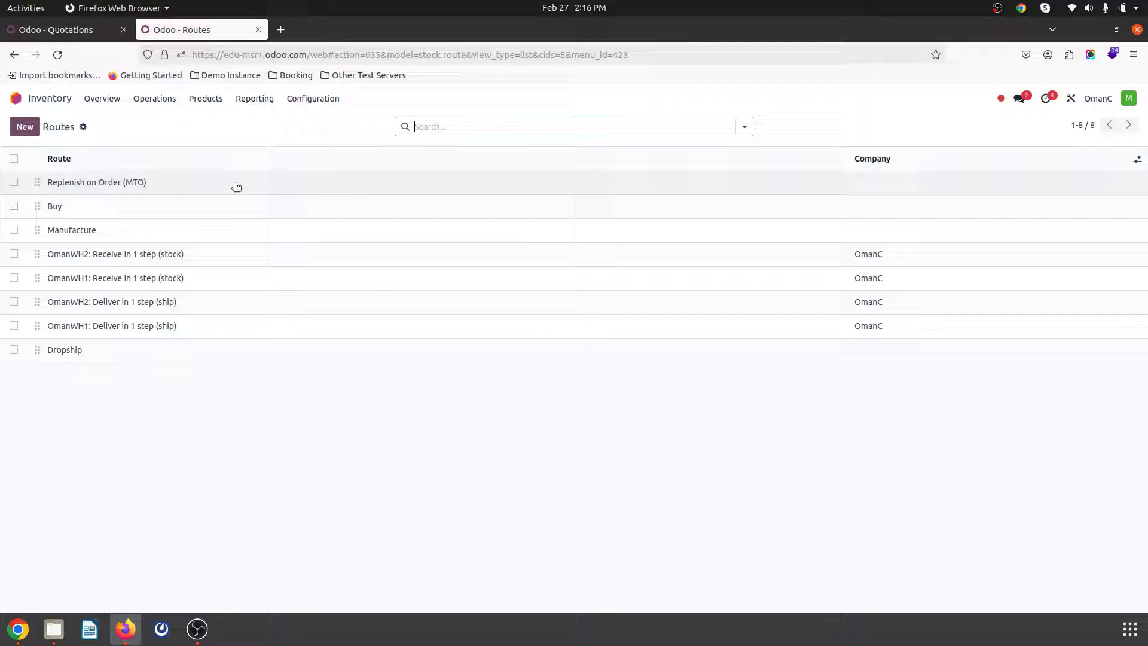
# Open the Rules list and check the OmanWH1: Stock → Customers supply method, leaving it unchanged.
pyautogui.click(323, 106)
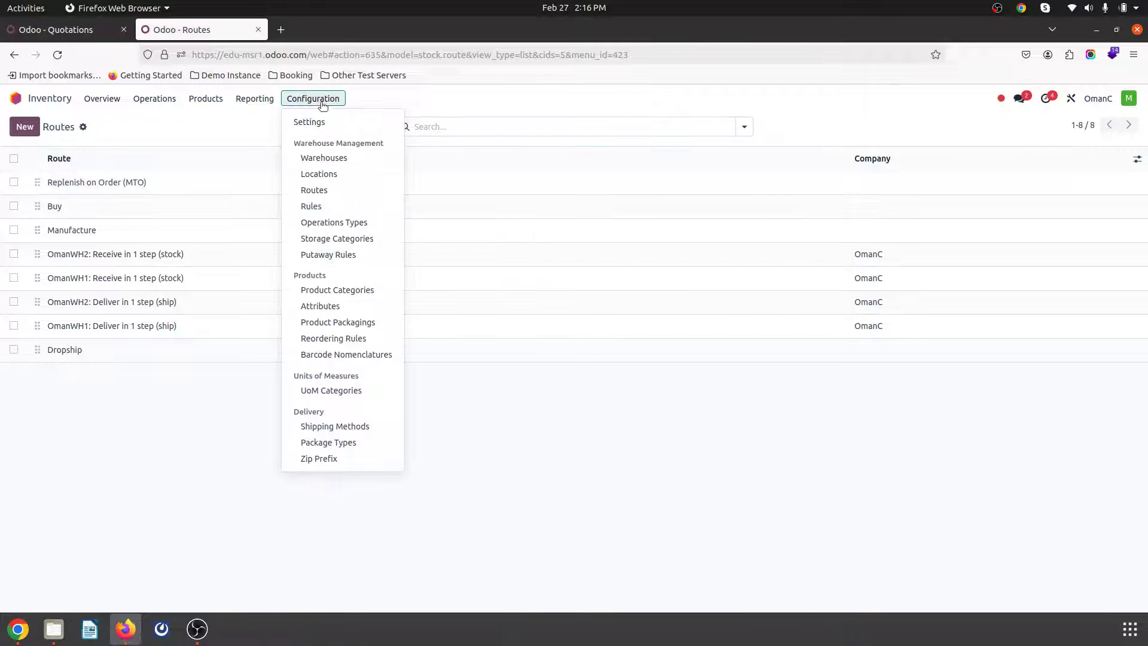
pyautogui.click(325, 205)
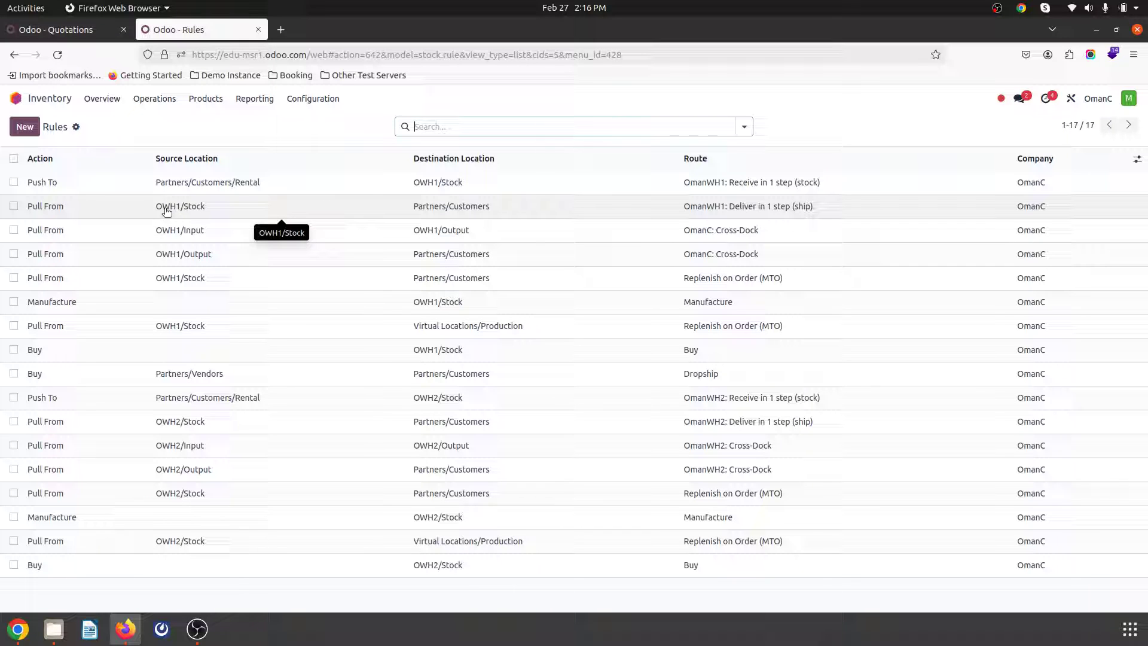
pyautogui.click(720, 214)
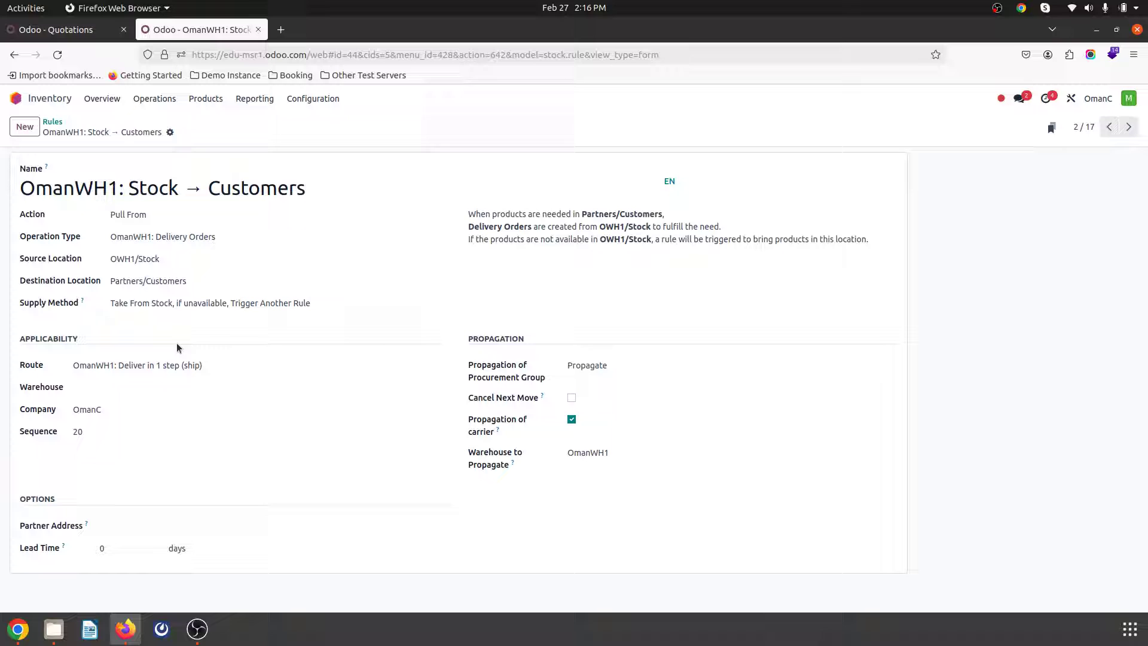
pyautogui.click(138, 306)
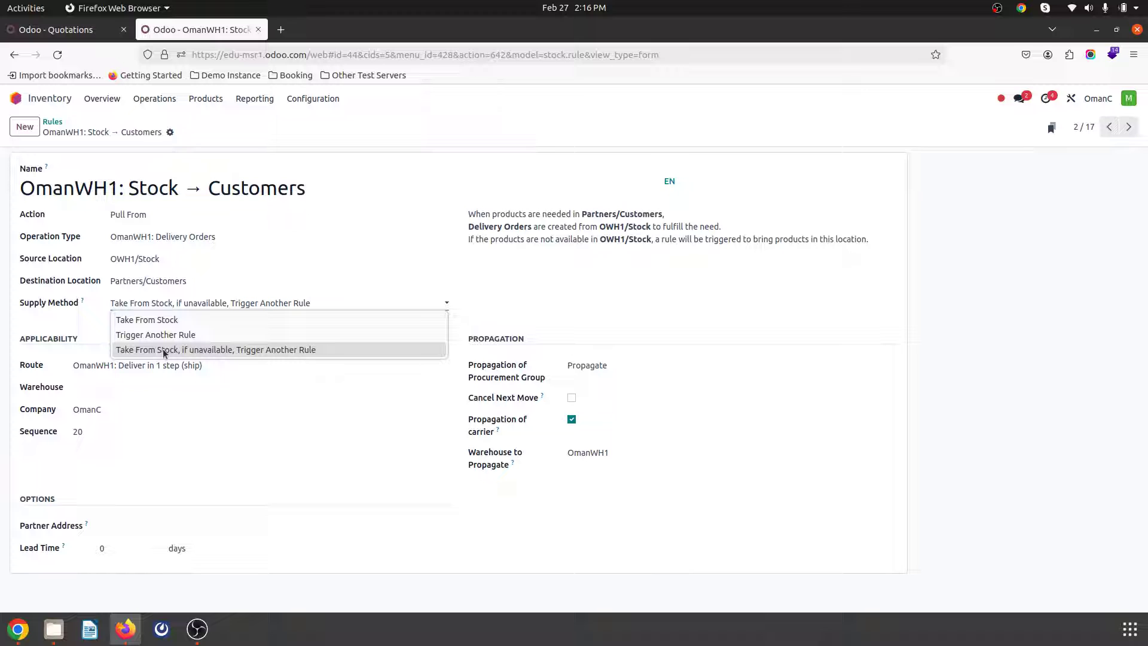
pyautogui.click(220, 358)
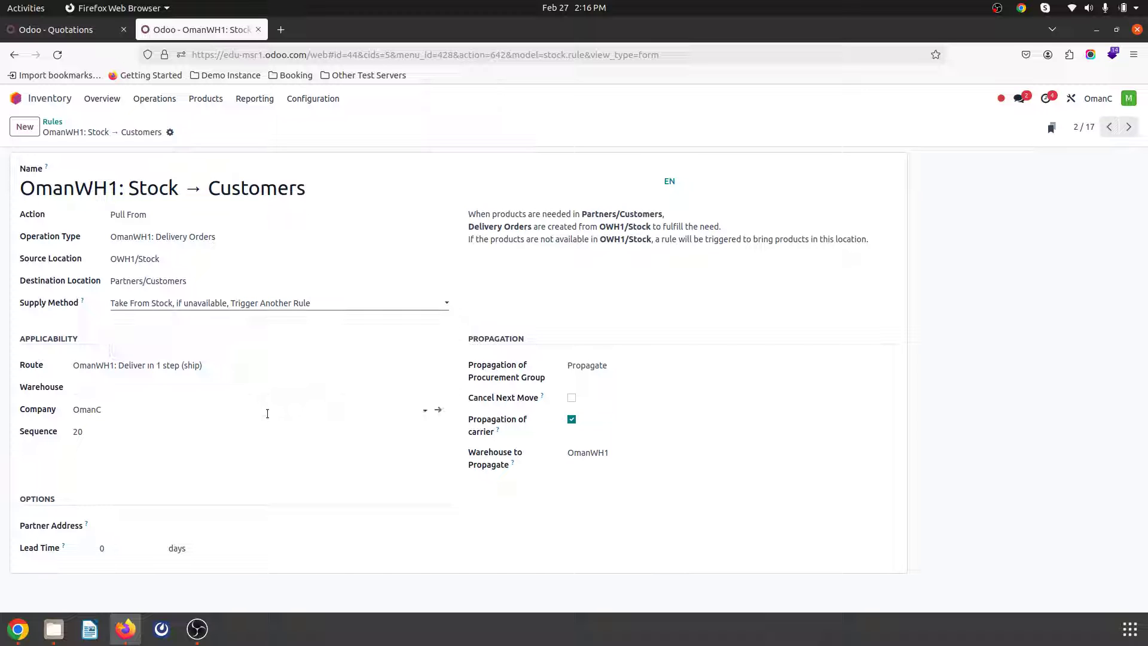
# Inspect the OWH2: Stock → Customers rule and return to the Rules list.
pyautogui.click(53, 121)
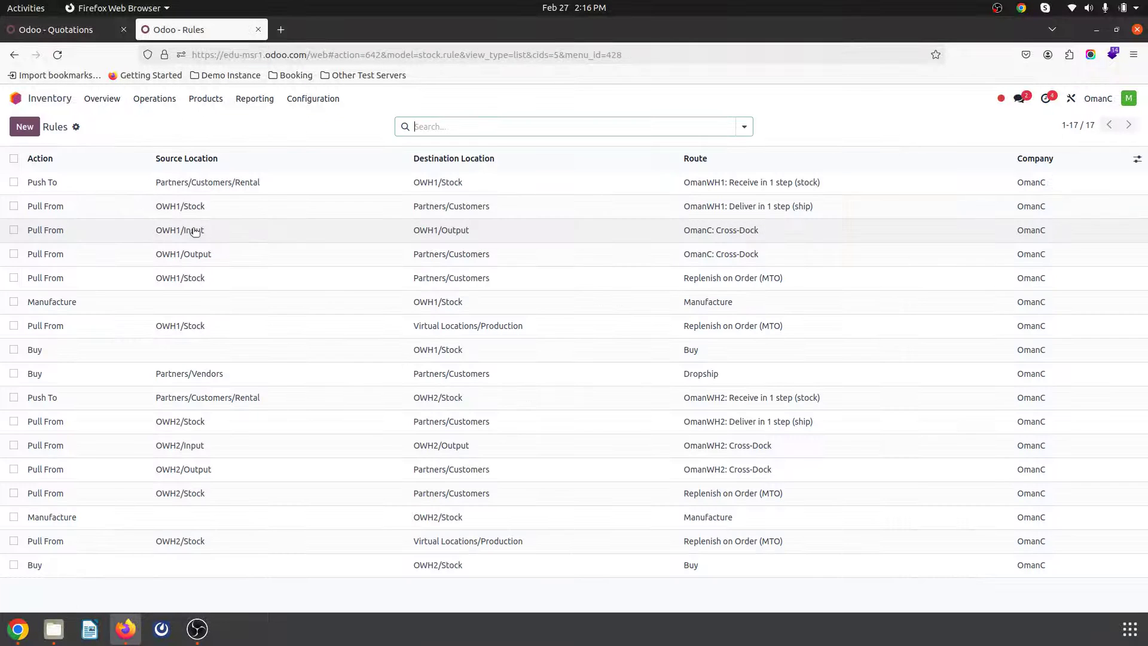
pyautogui.click(243, 422)
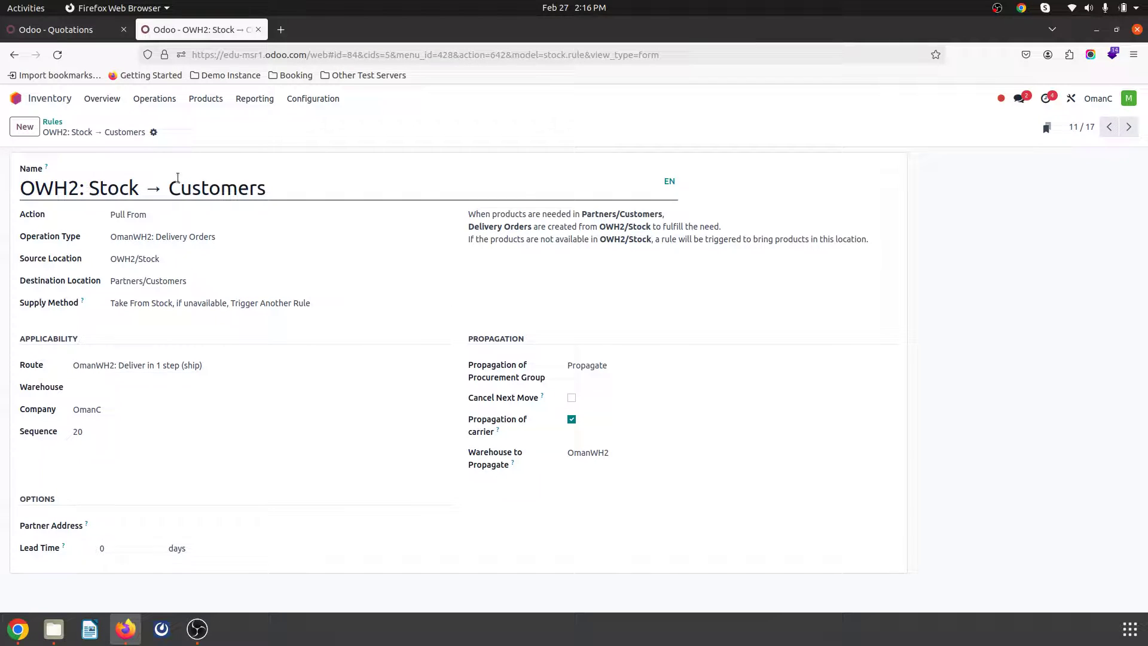
pyautogui.click(52, 122)
pyautogui.click(313, 103)
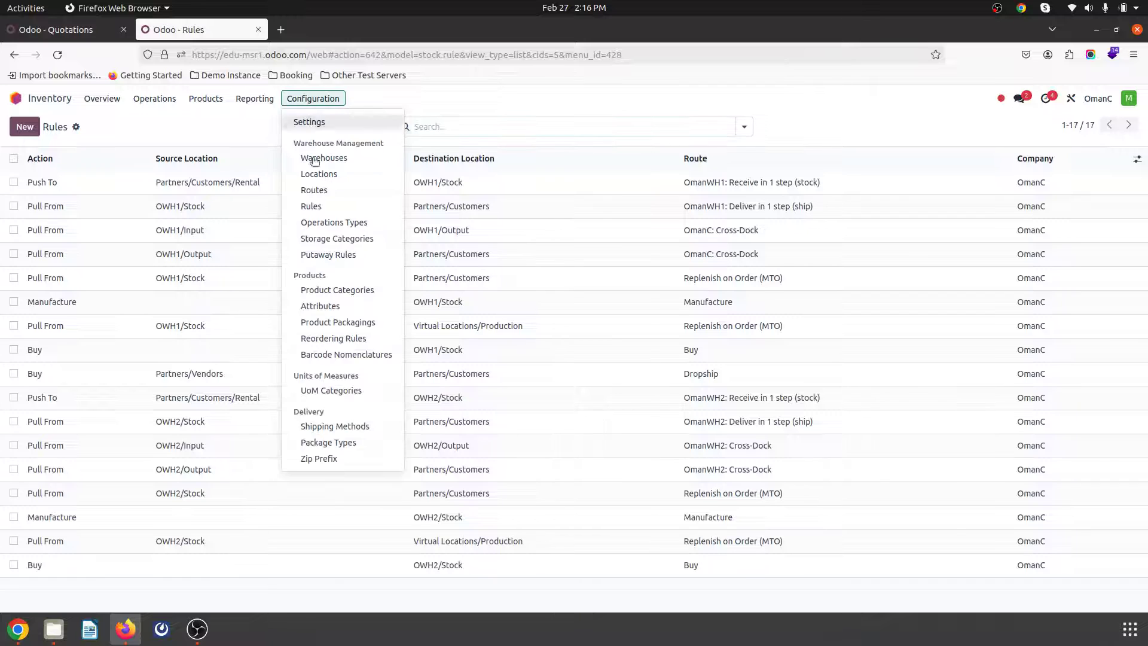
# Show the reordering rules list with the FG1-WH1 and FG2-WH2 MTO rules.
pyautogui.click(333, 339)
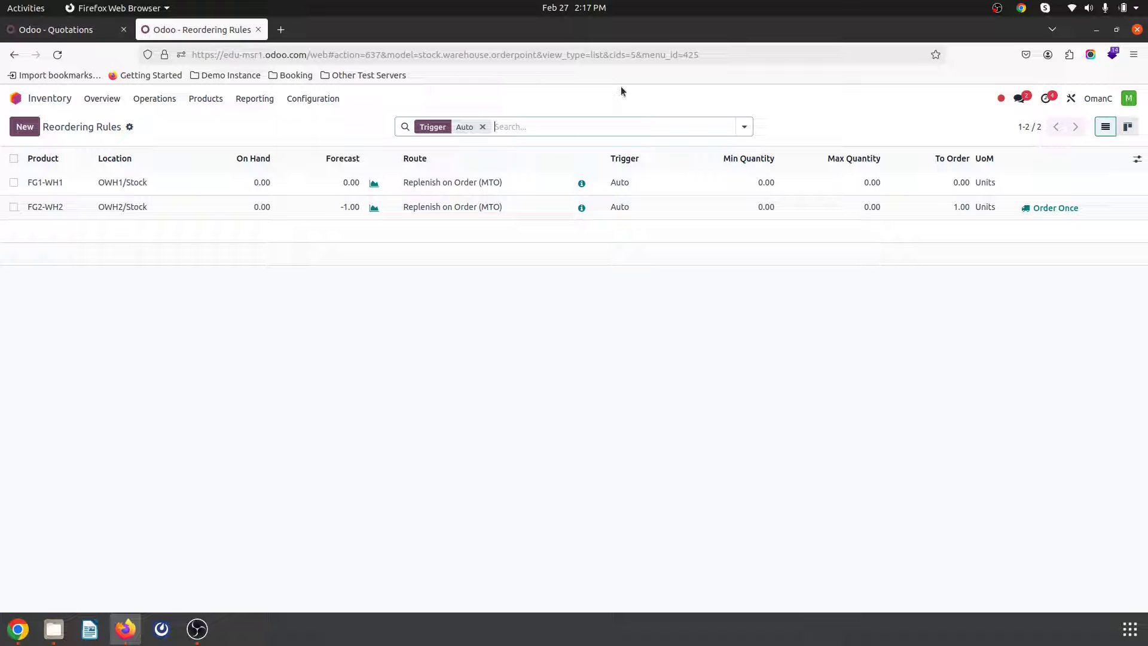
# Open sales order S00081 and widen its Route column to show the full OmanWH1/OmanWH2 route names.
pyautogui.click(16, 98)
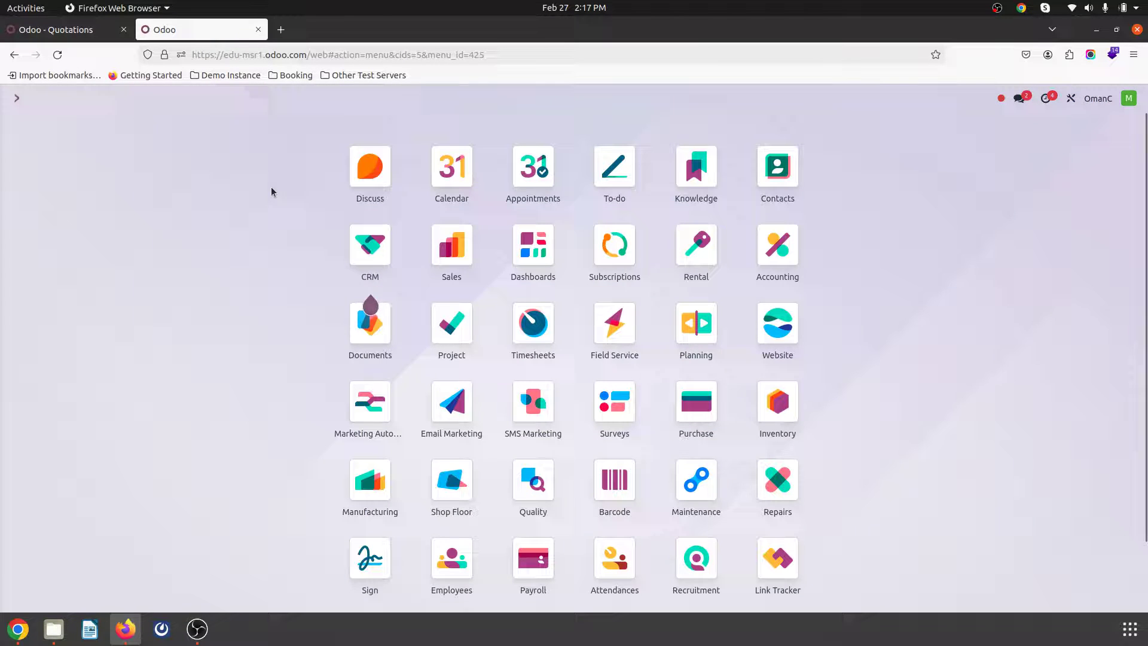
pyautogui.write('sa')
pyautogui.press('Return')
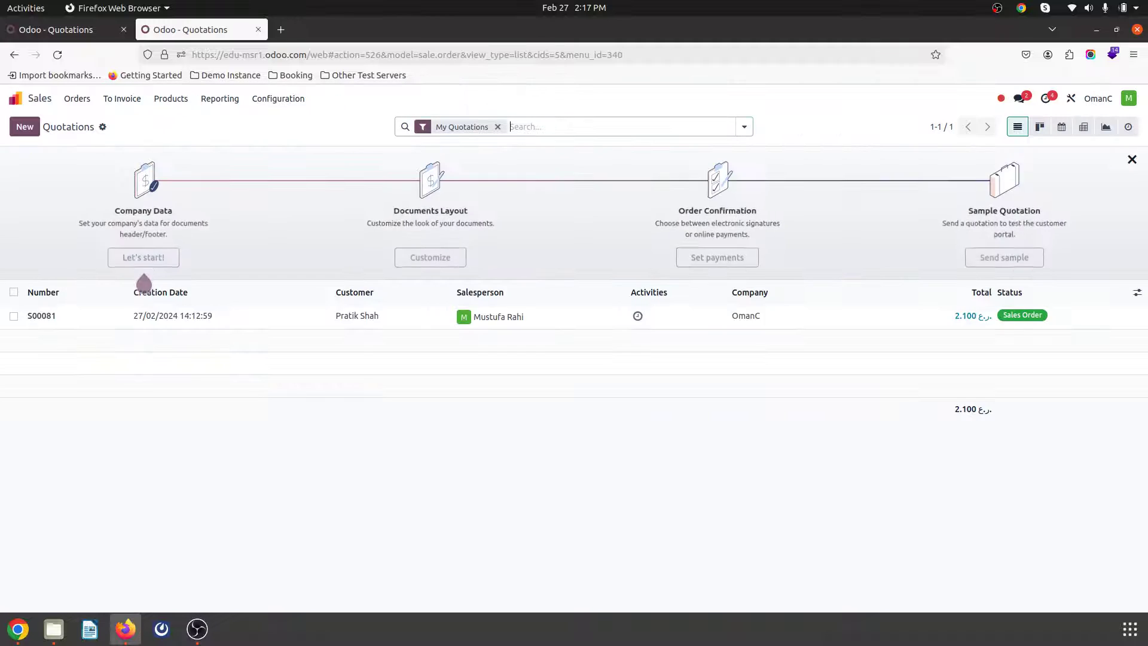
pyautogui.click(379, 317)
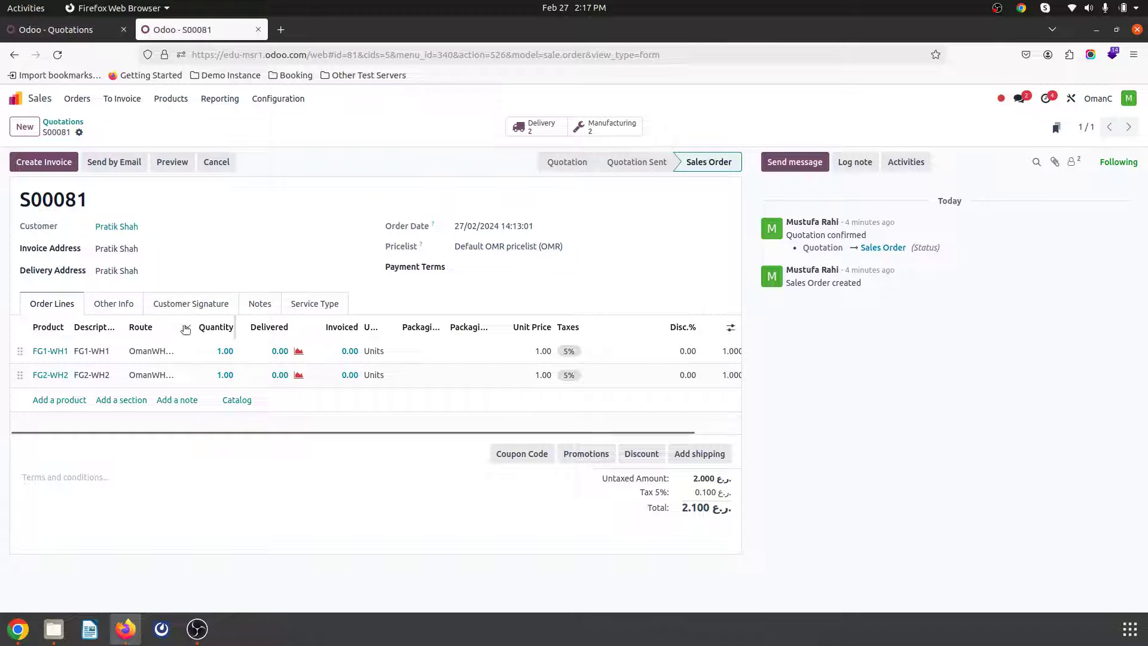
pyautogui.moveTo(179, 327); pyautogui.dragTo(308, 327)
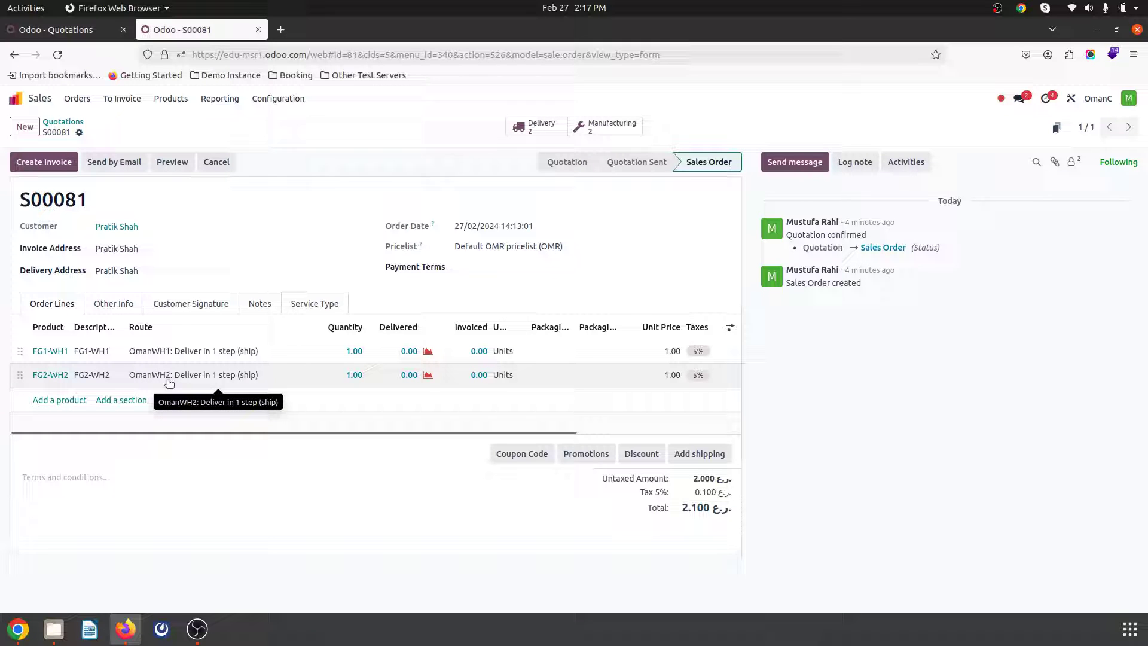
pyautogui.click(60, 357)
pyautogui.click(276, 266)
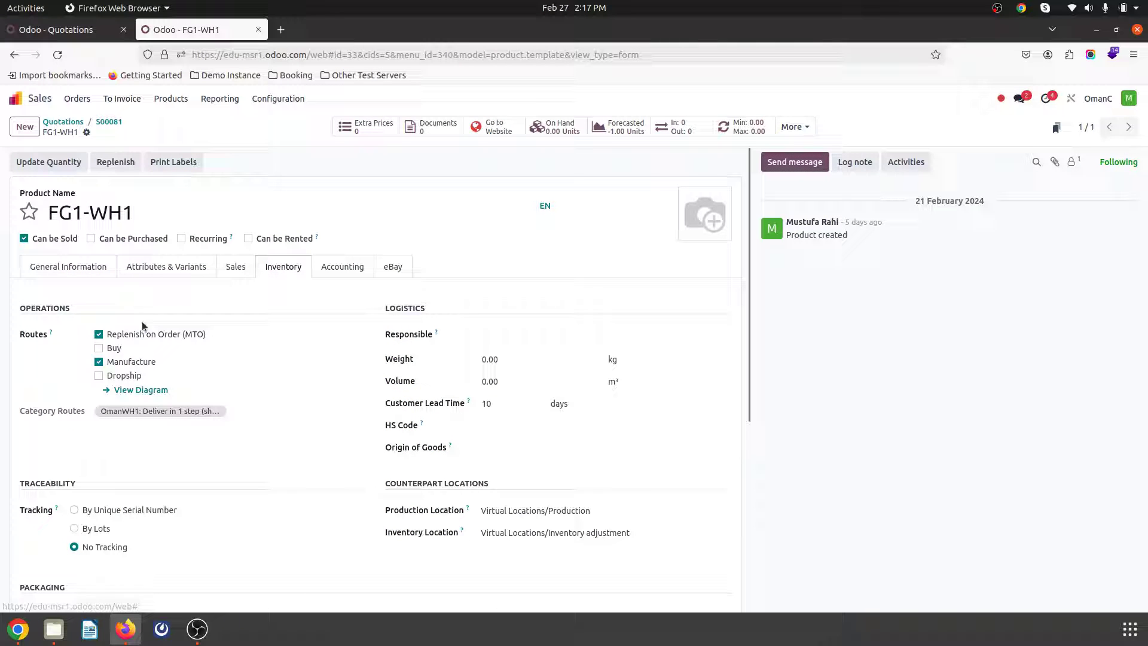
pyautogui.click(99, 334)
pyautogui.click(99, 362)
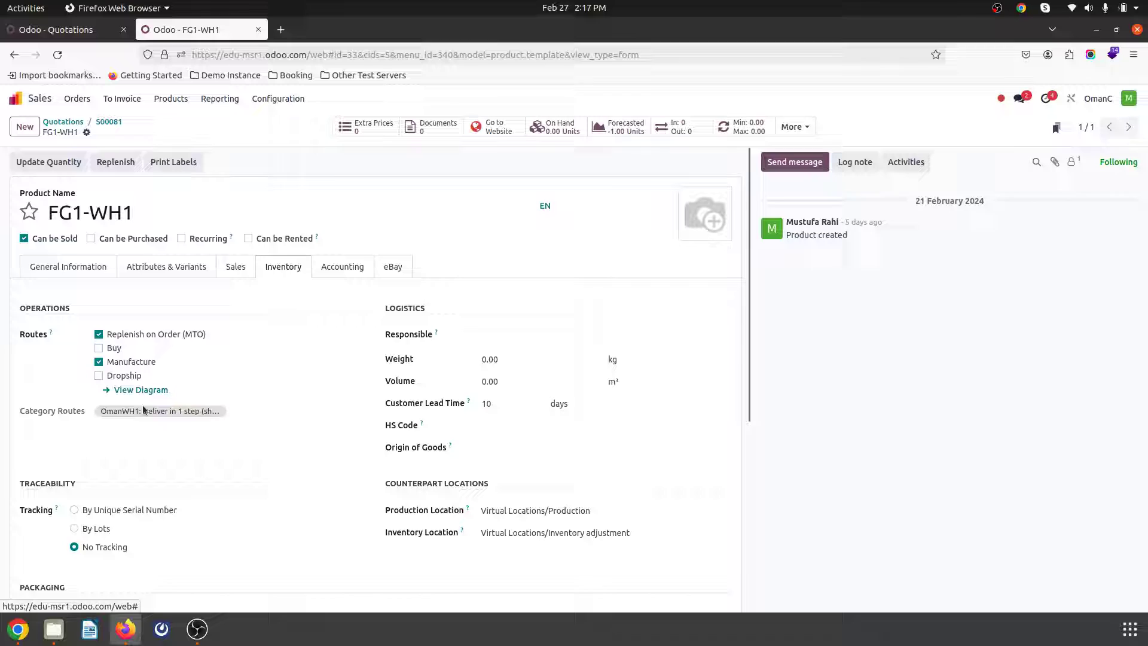
pyautogui.click(109, 122)
pyautogui.click(52, 375)
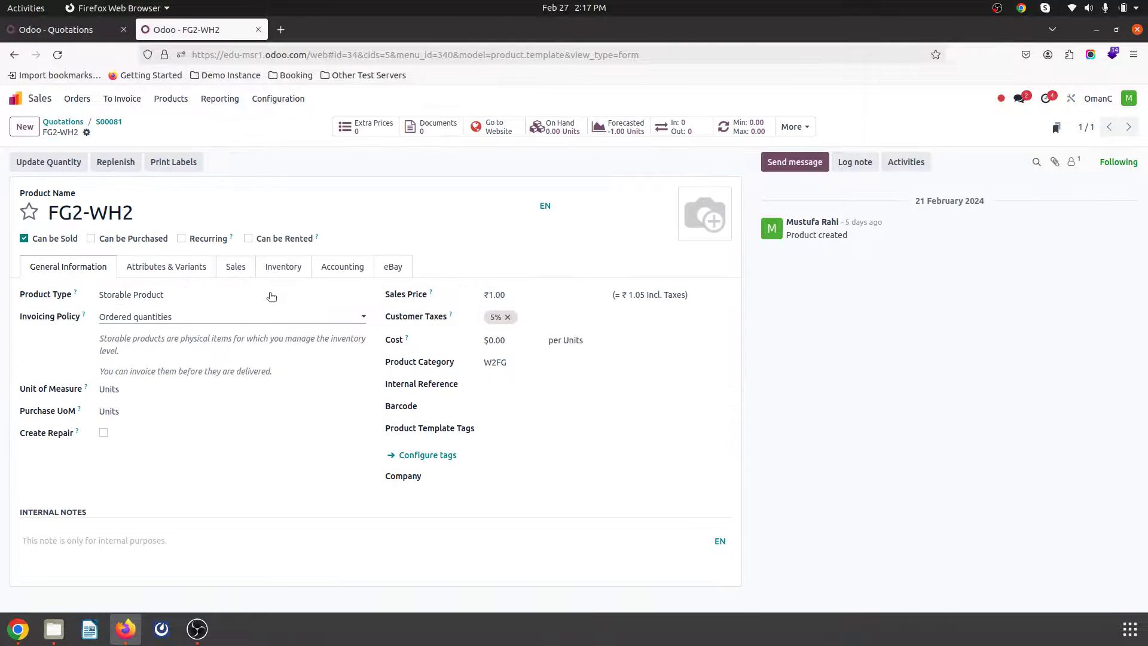
pyautogui.click(278, 263)
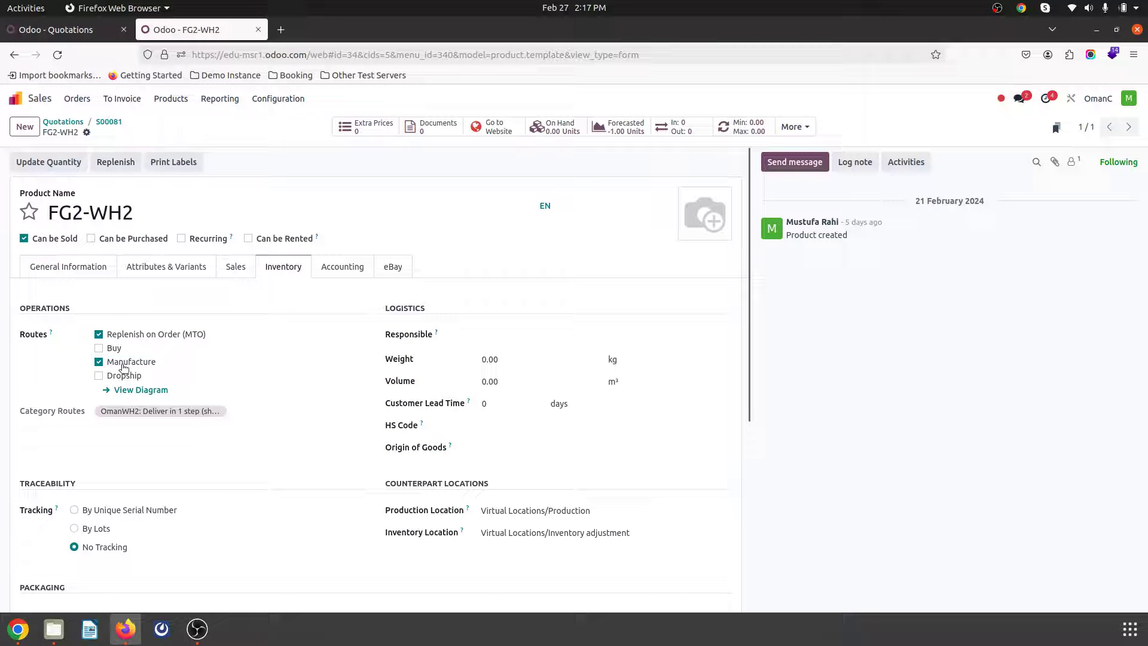
pyautogui.click(107, 122)
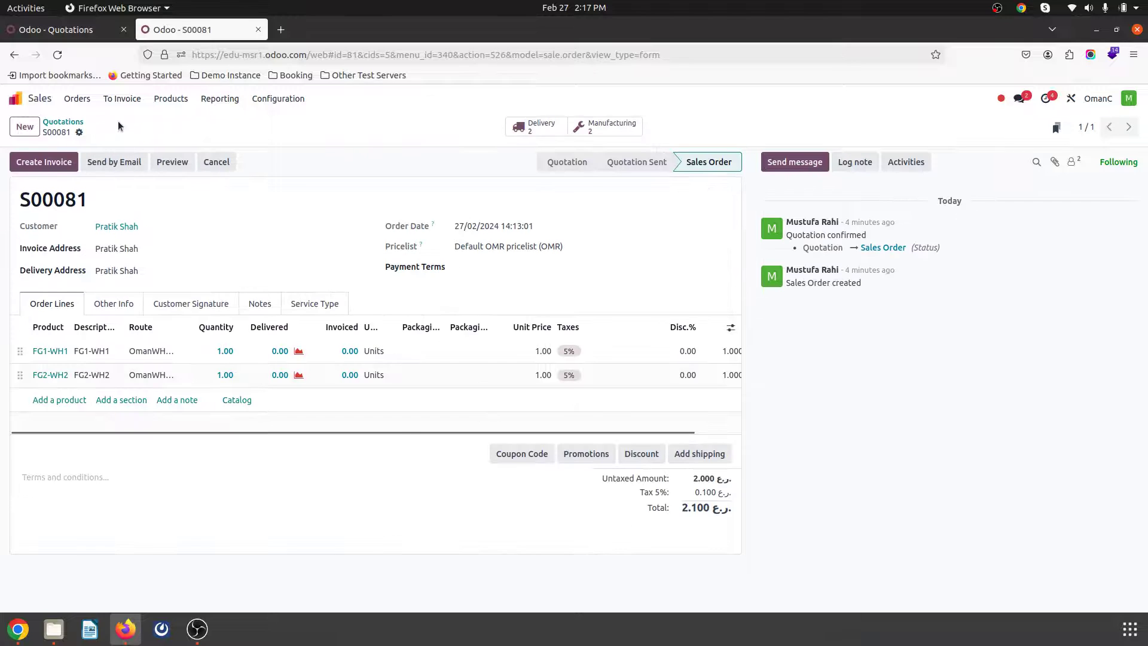
# Review S00081's deliveries OWH1/OUT/00002 and OWH2/OUT/00001.
pyautogui.click(547, 127)
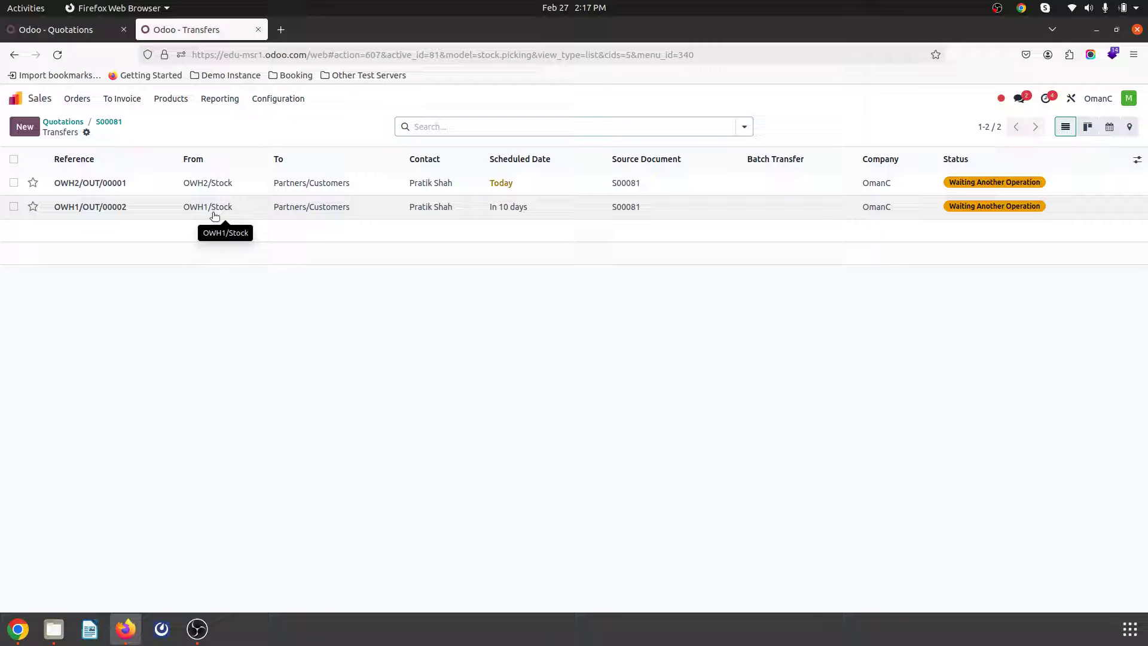
pyautogui.click(285, 212)
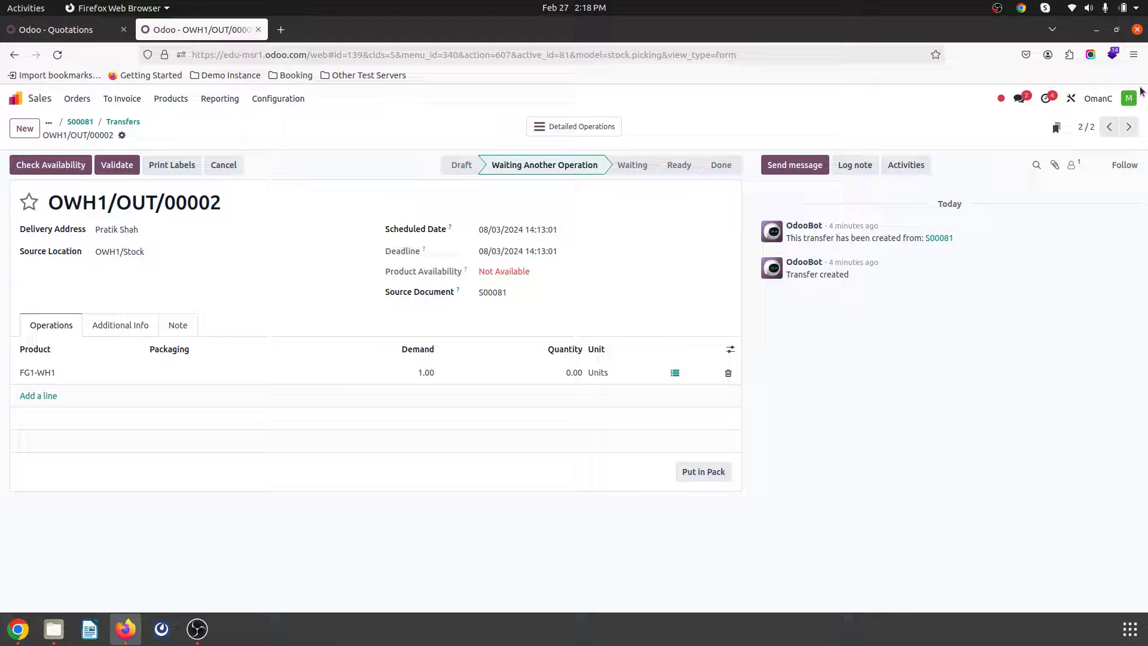
pyautogui.click(1110, 128)
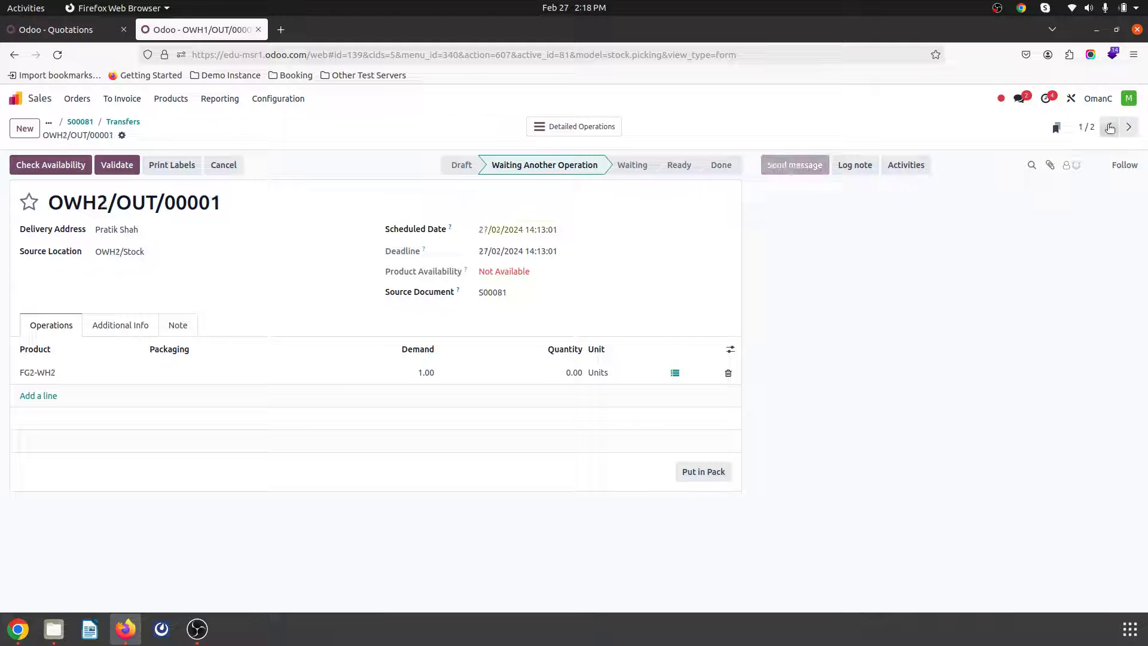
pyautogui.click(82, 122)
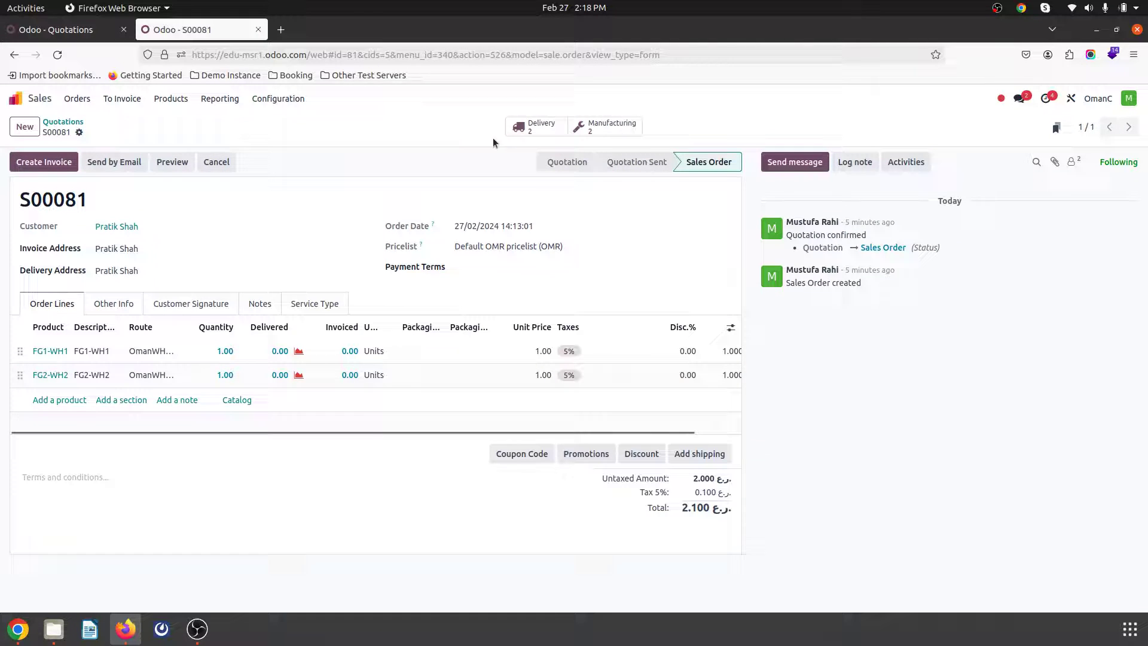
# Check operation types and locations of manufacturing orders OWH1/MO/00003 and OWH2/MO/00001.
pyautogui.click(594, 124)
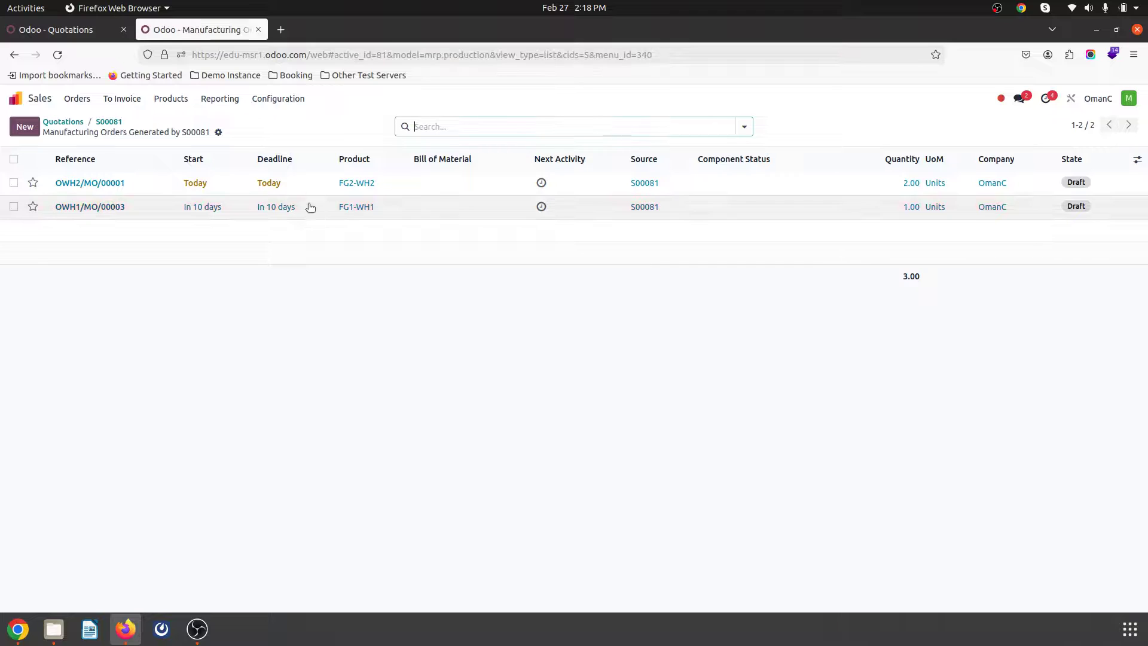
pyautogui.click(310, 207)
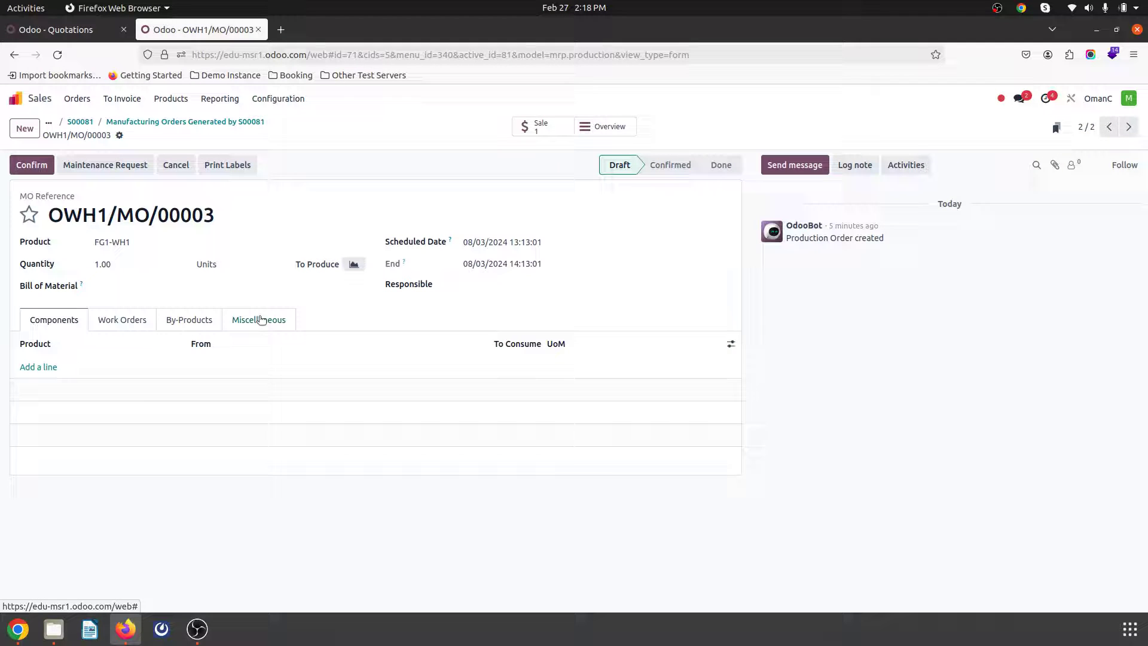
pyautogui.click(261, 320)
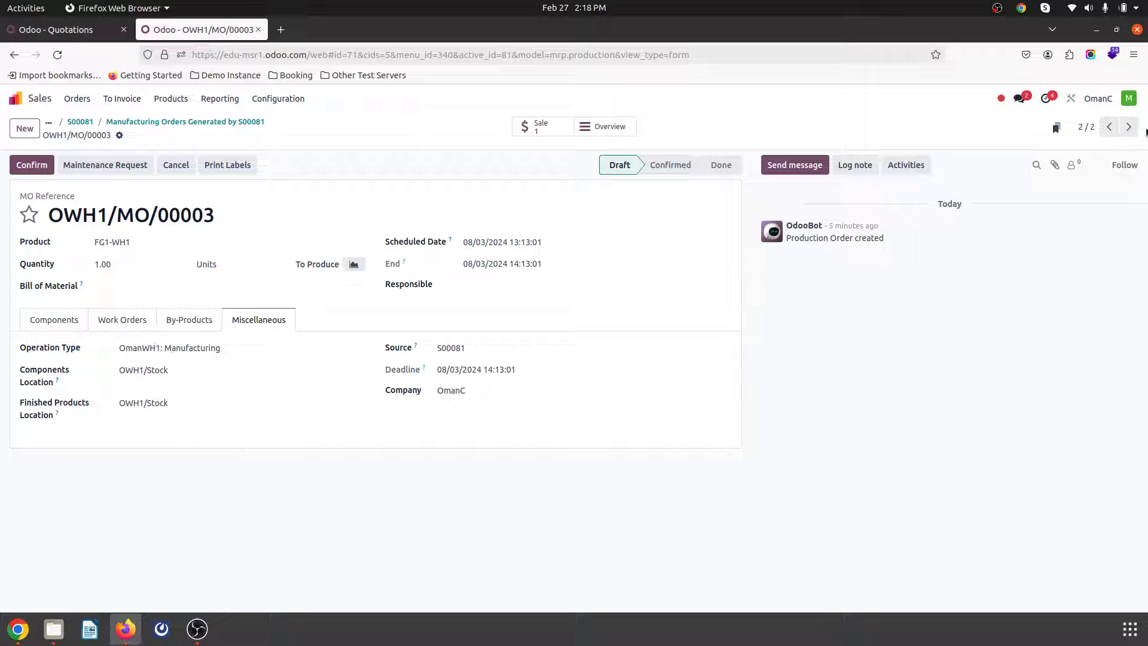
pyautogui.click(1128, 127)
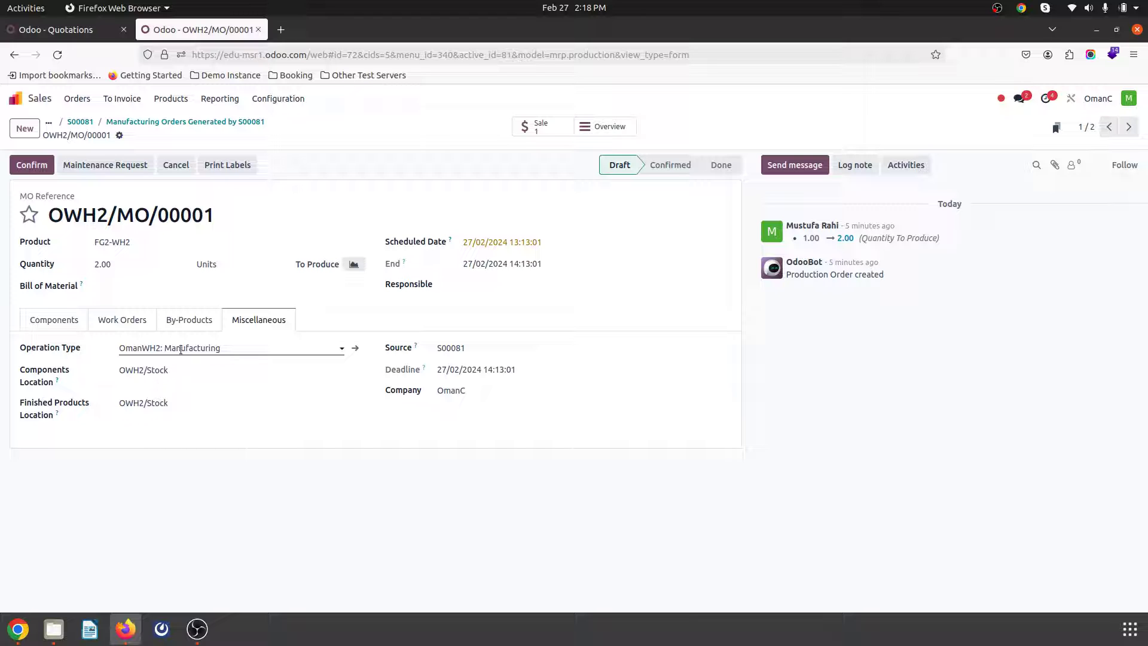
pyautogui.click(81, 122)
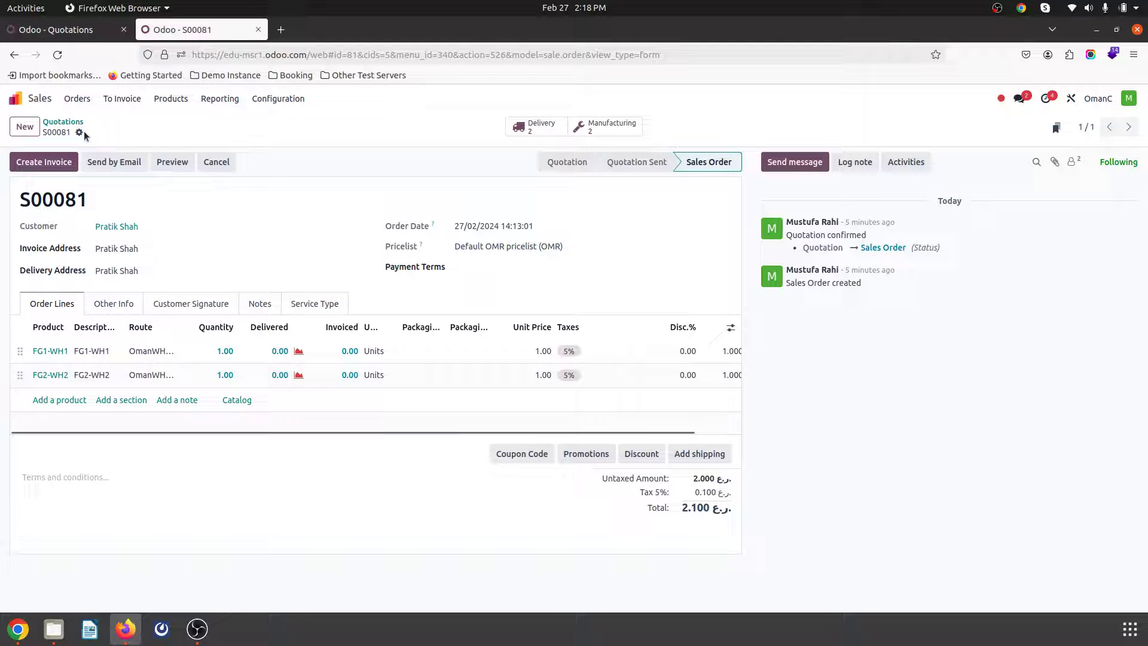
pyautogui.click(612, 125)
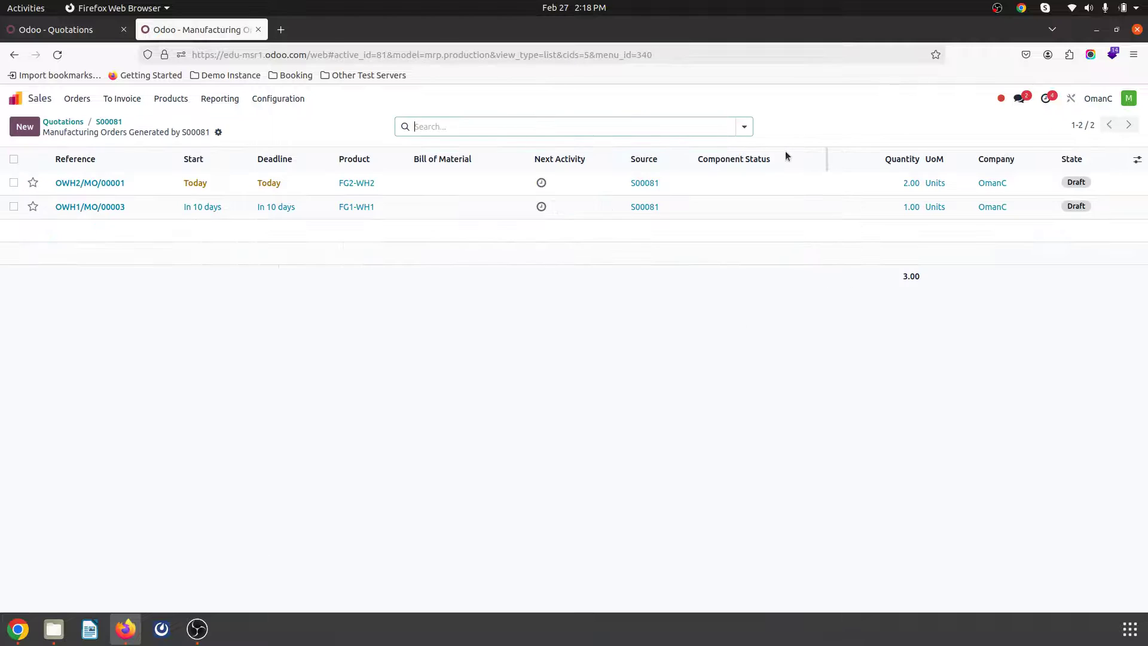
# Confirm OWH2/MO/00001 and produce its full quantity without components.
pyautogui.click(684, 209)
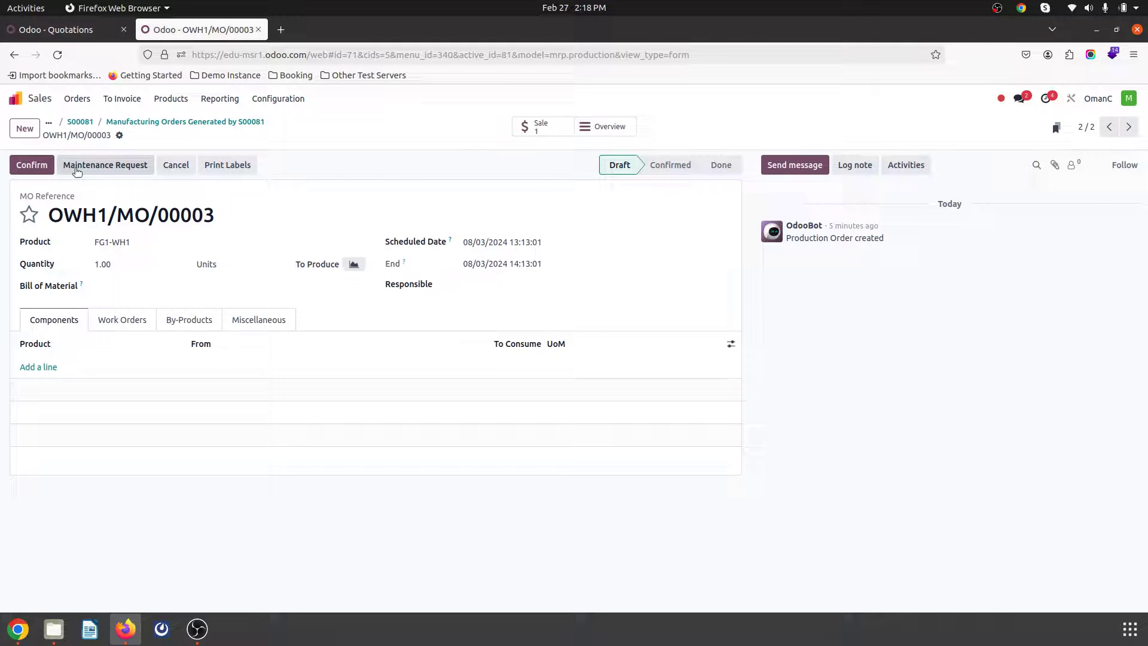
pyautogui.hotkey('alt', 'p')
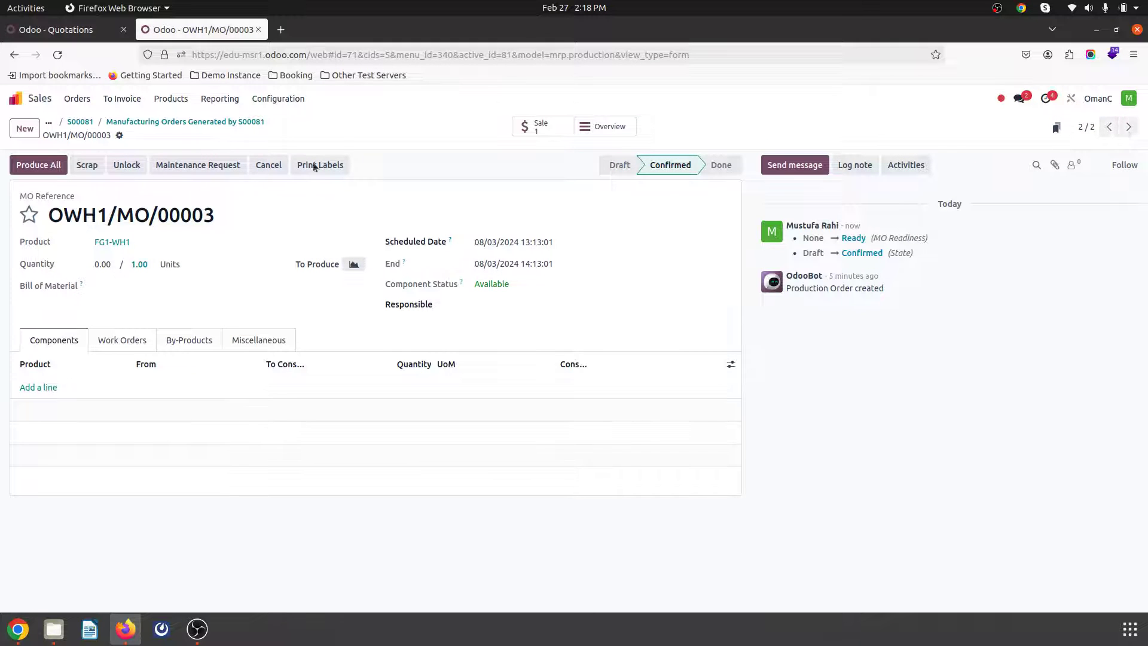
pyautogui.click(32, 165)
pyautogui.click(177, 122)
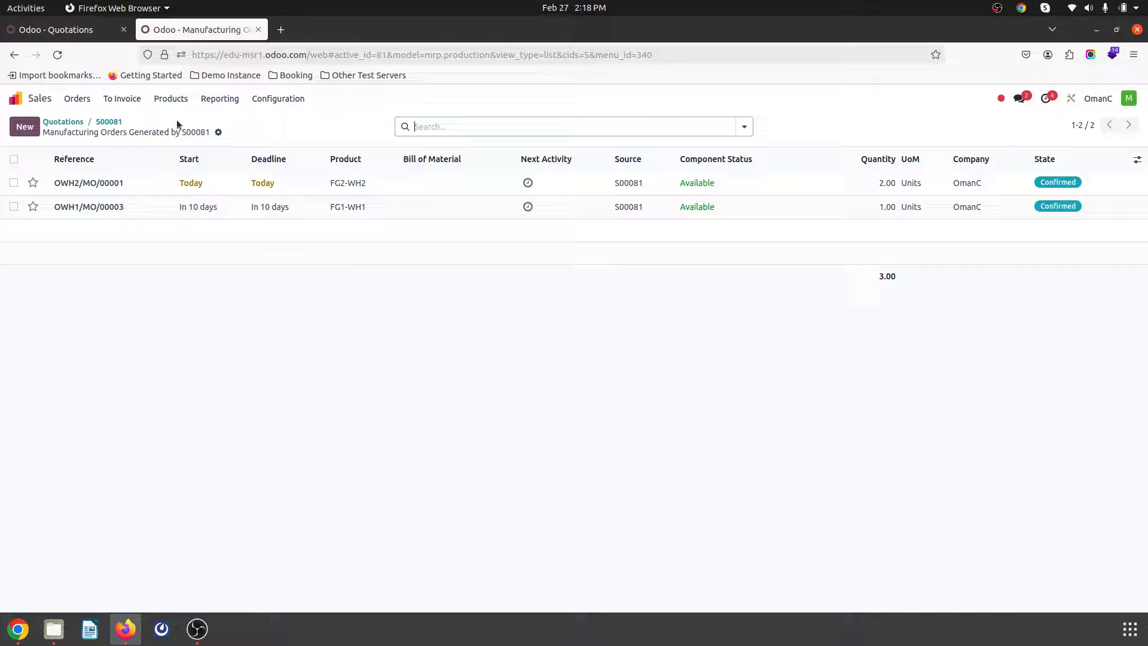
pyautogui.click(137, 182)
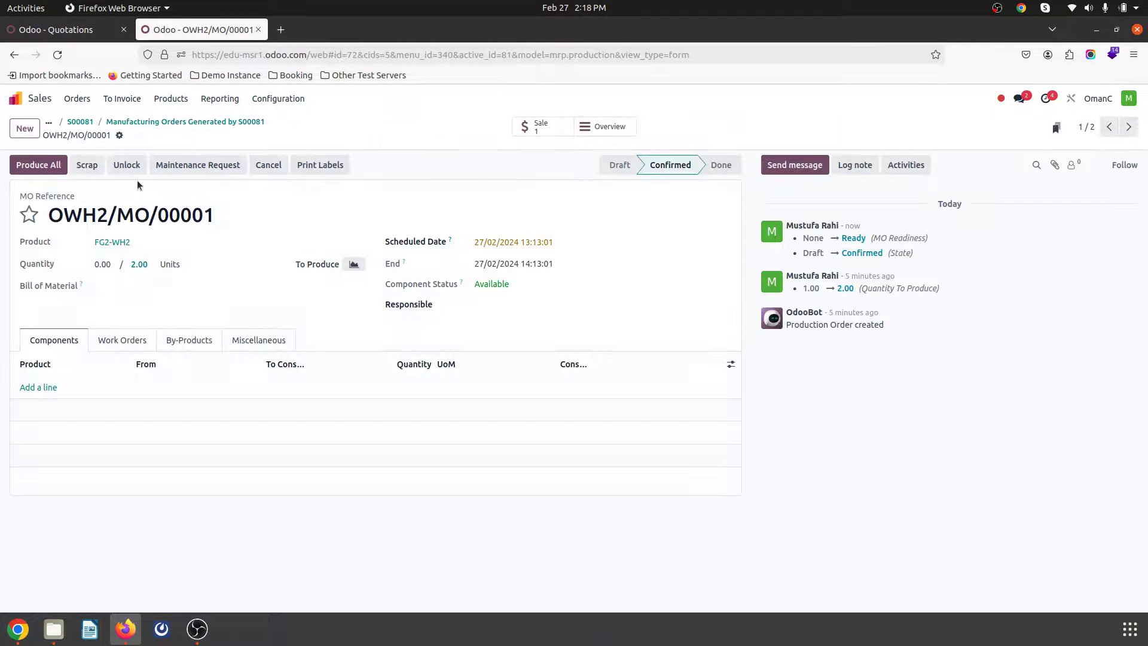
pyautogui.click(58, 165)
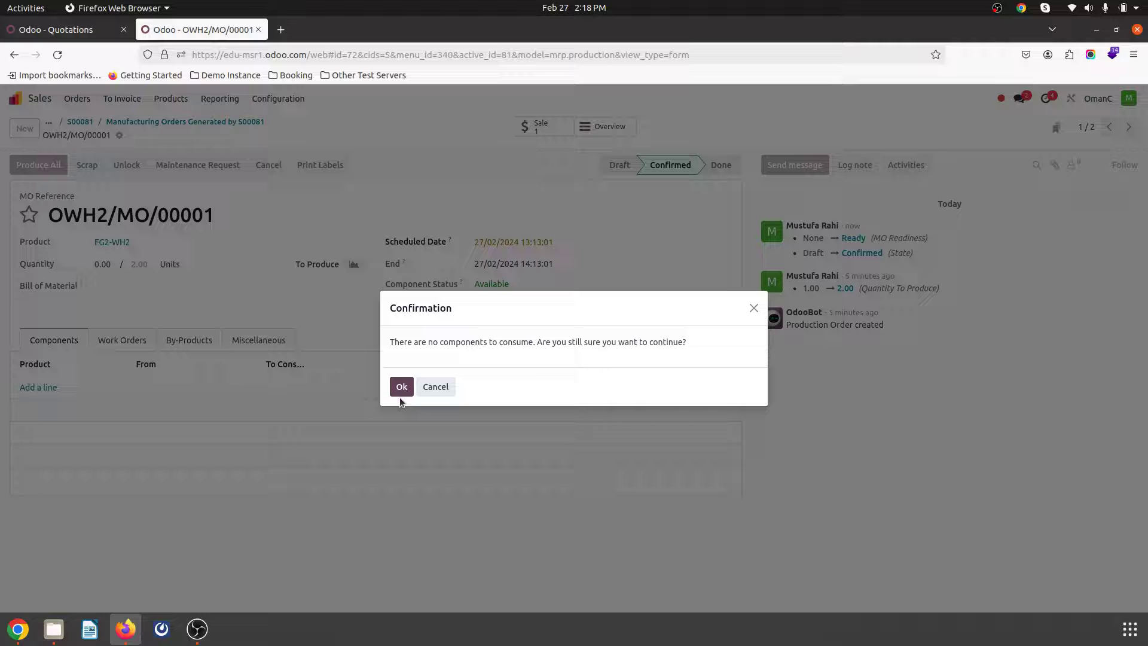
pyautogui.click(401, 387)
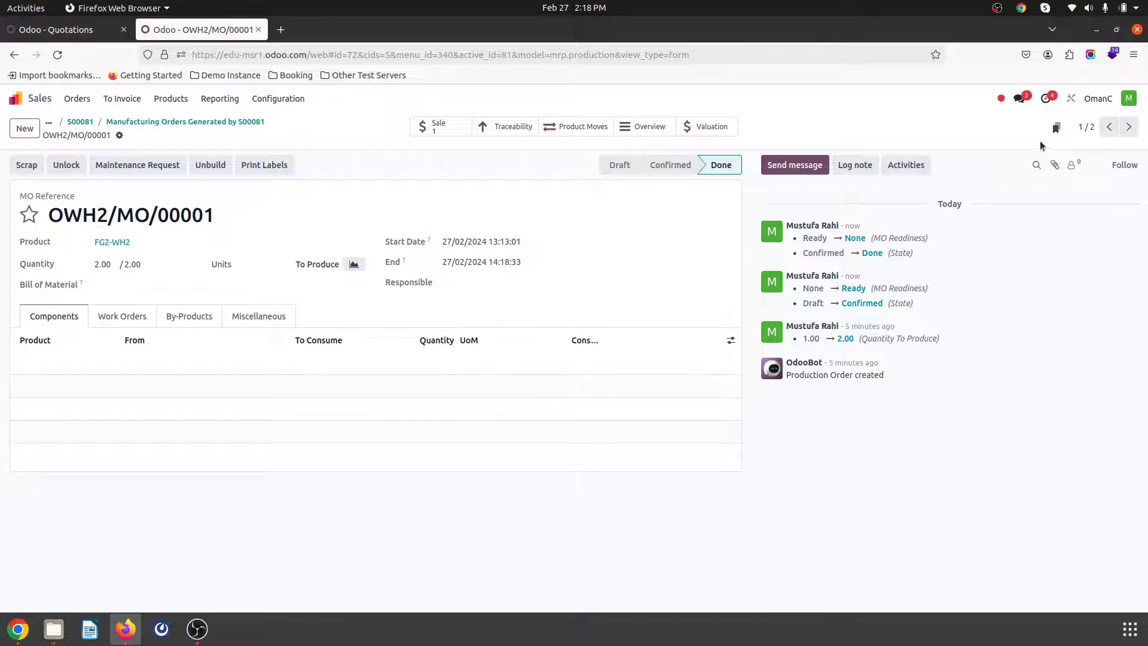
# Produce the full quantity of OWH1/MO/00003 and return to sales order S00081.
pyautogui.click(1128, 127)
pyautogui.click(37, 165)
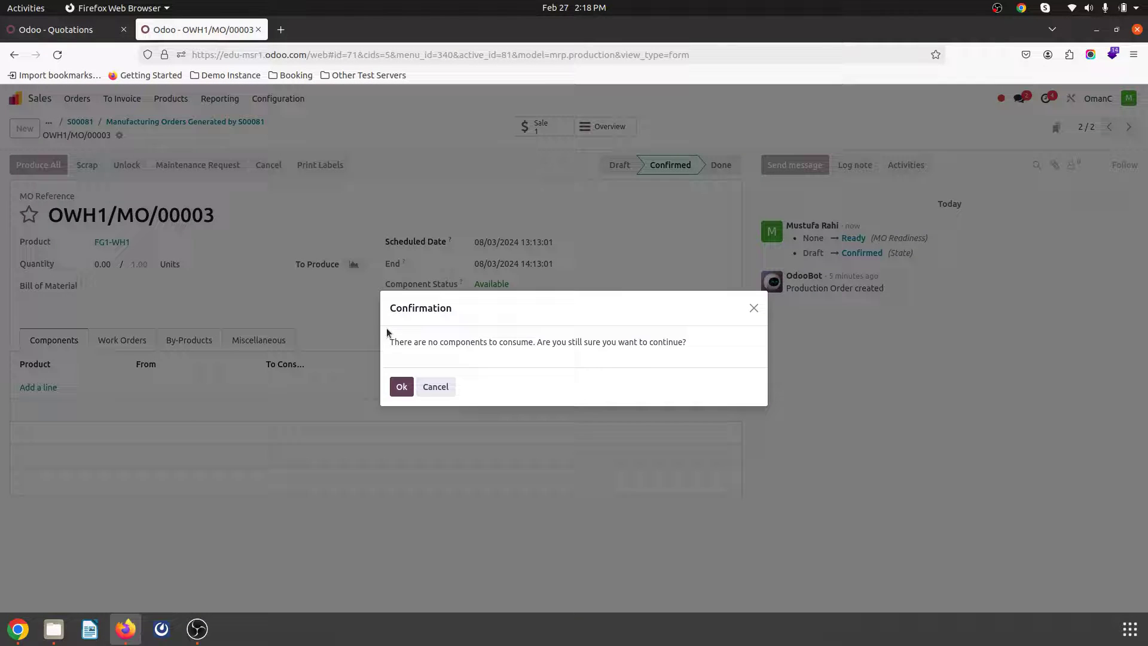
pyautogui.click(402, 386)
pyautogui.click(169, 122)
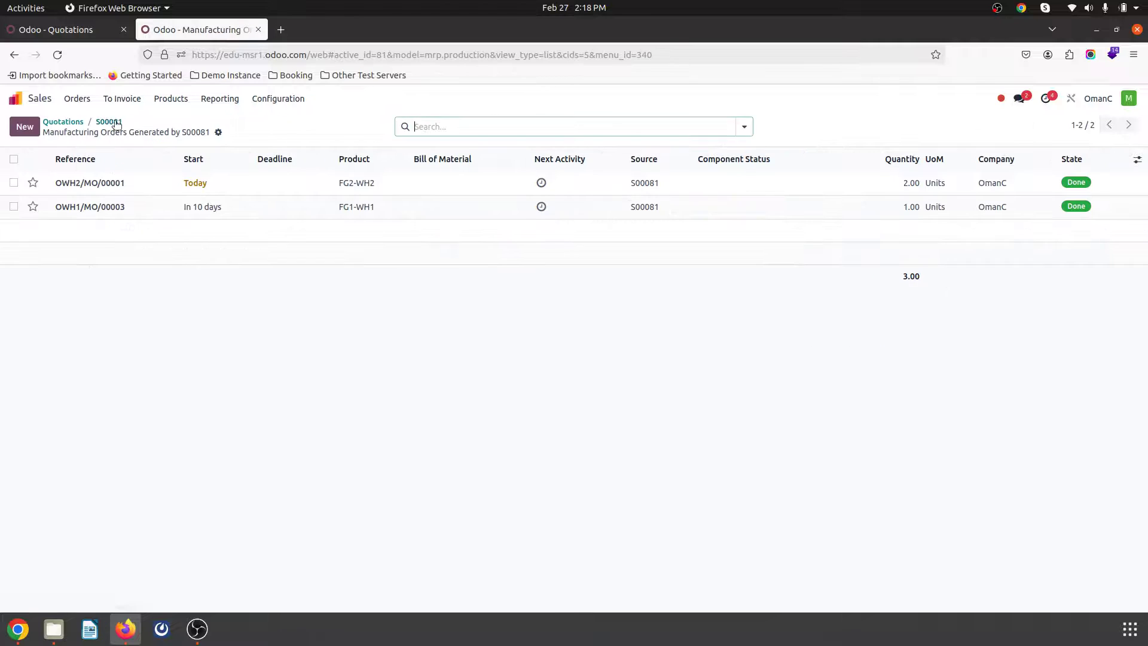
pyautogui.click(108, 122)
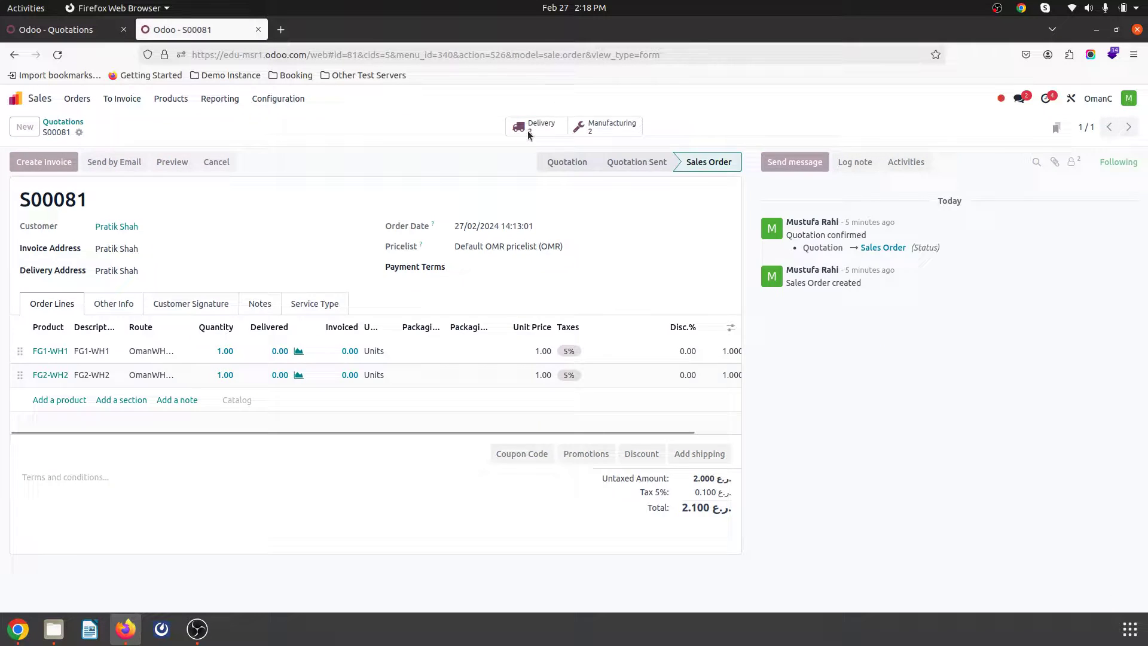
# Validate S00081's deliveries OWH2/OUT/00001 and OWH1/OUT/00002.
pyautogui.click(529, 131)
pyautogui.click(461, 202)
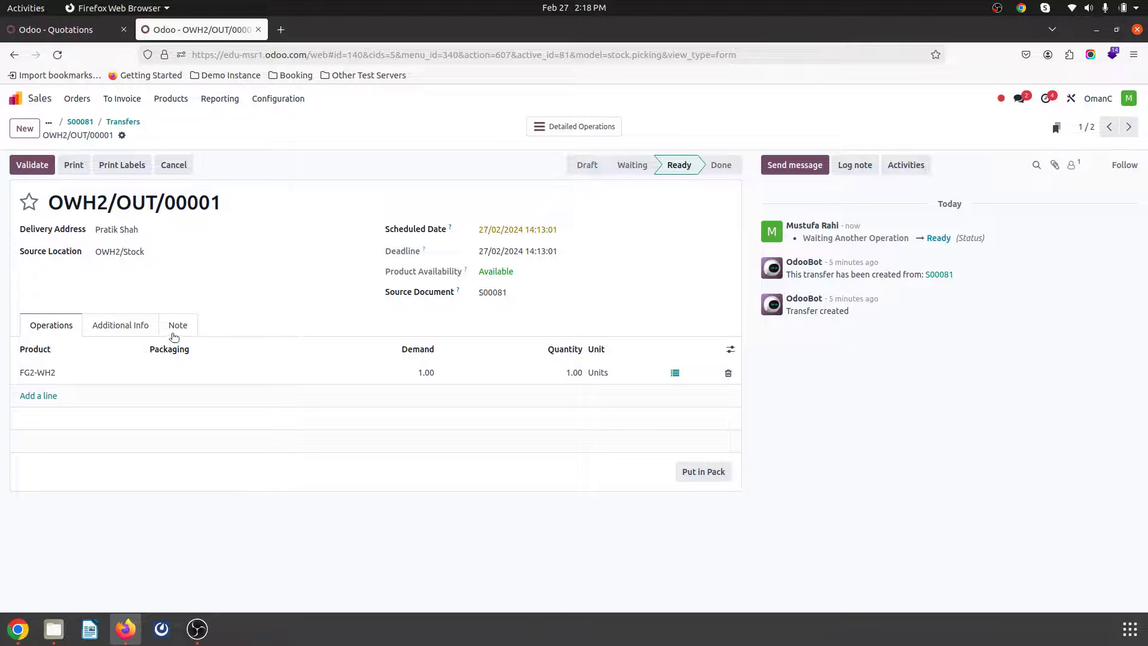
pyautogui.click(33, 165)
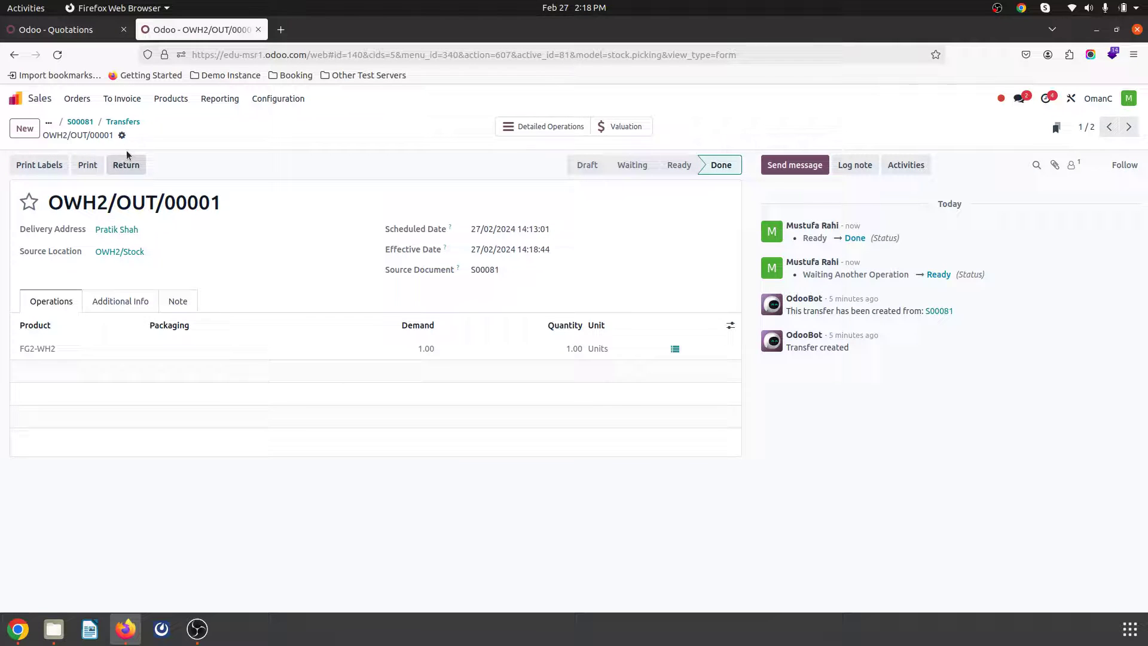
pyautogui.click(122, 121)
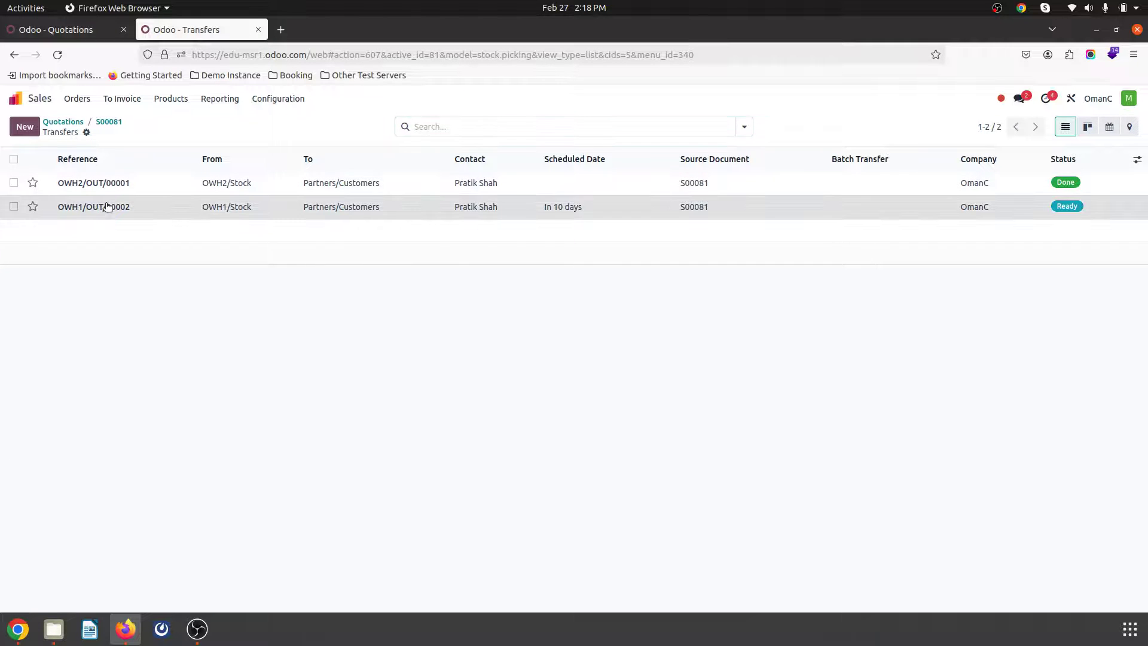
pyautogui.click(108, 206)
pyautogui.click(33, 165)
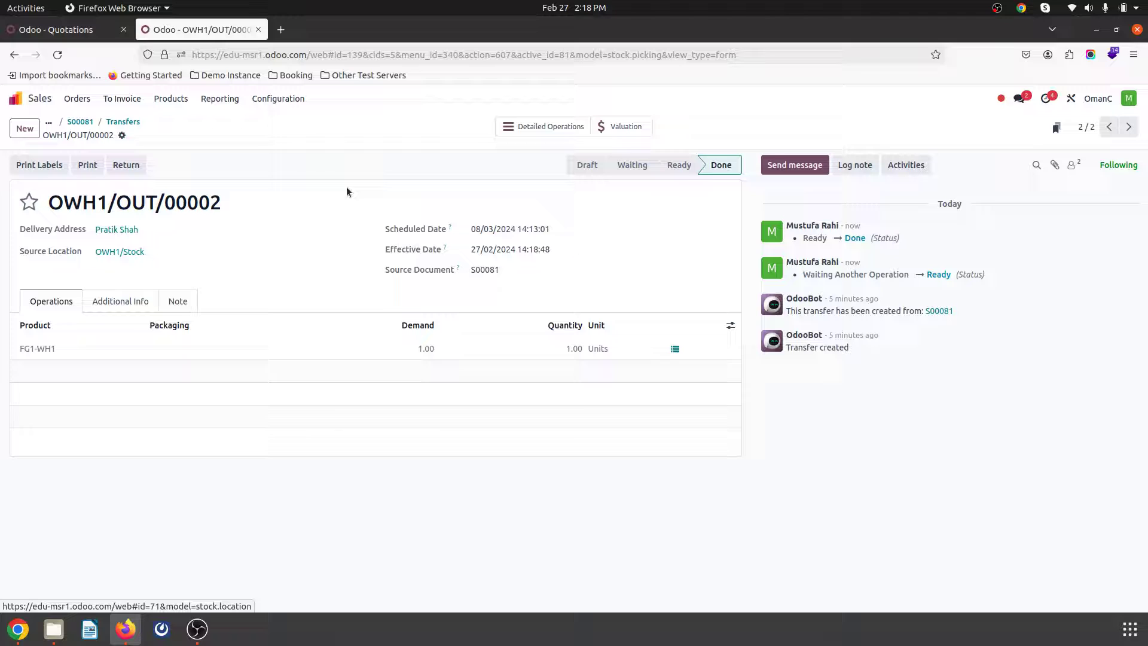
# Start a new quotation for customer New Customer2.
pyautogui.click(80, 122)
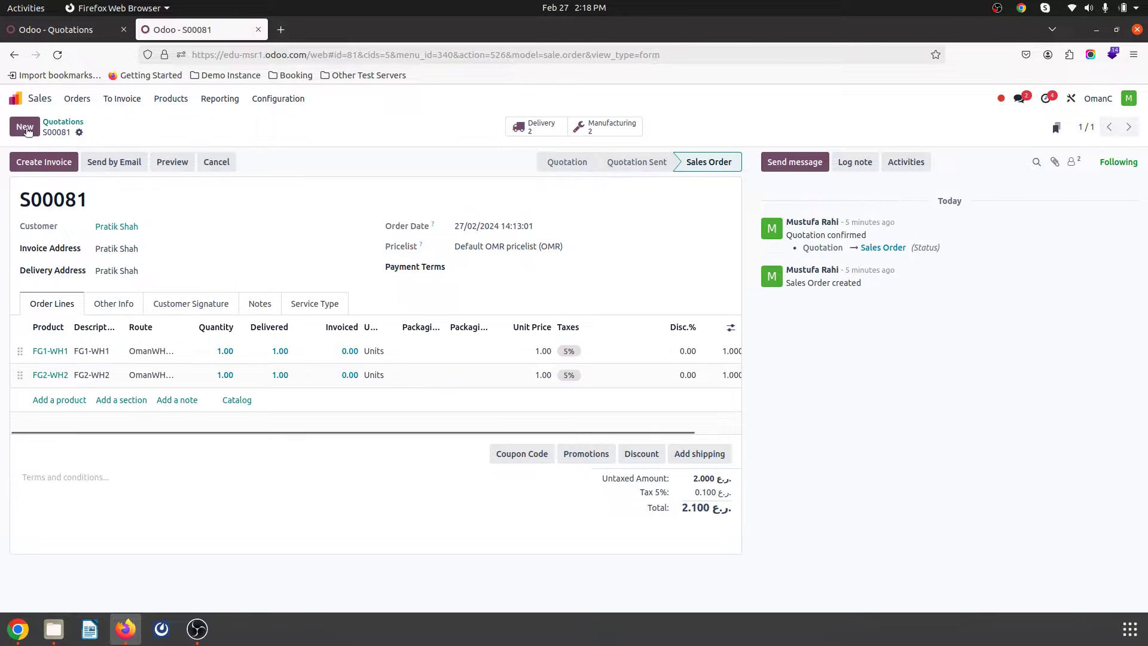
pyautogui.click(25, 127)
pyautogui.click(143, 227)
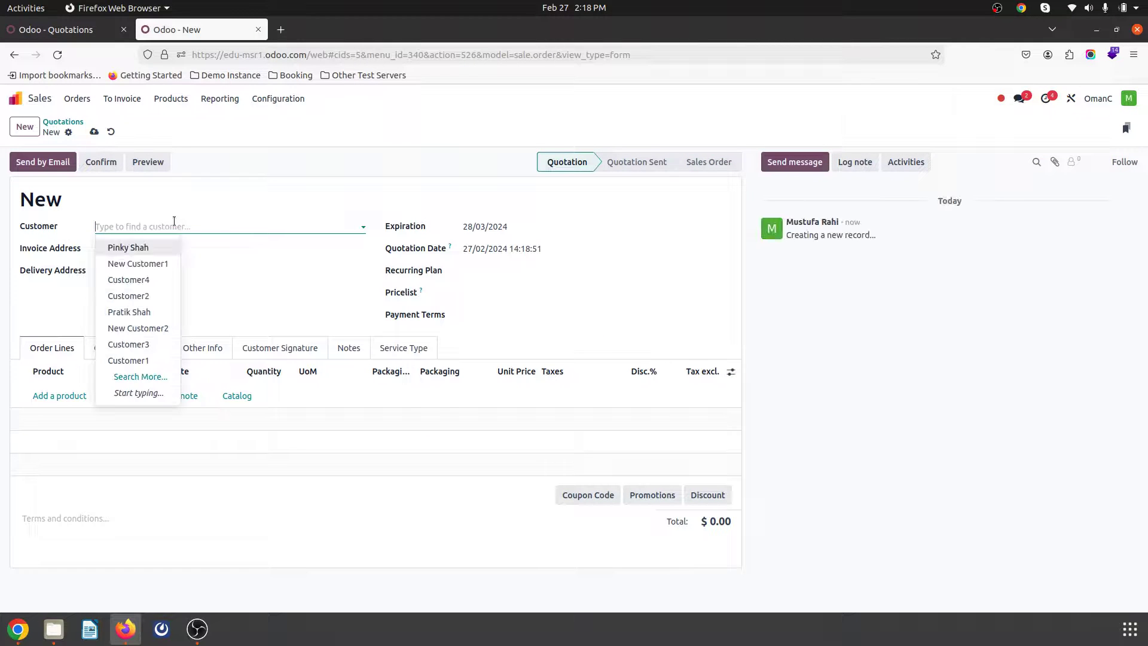
pyautogui.click(141, 328)
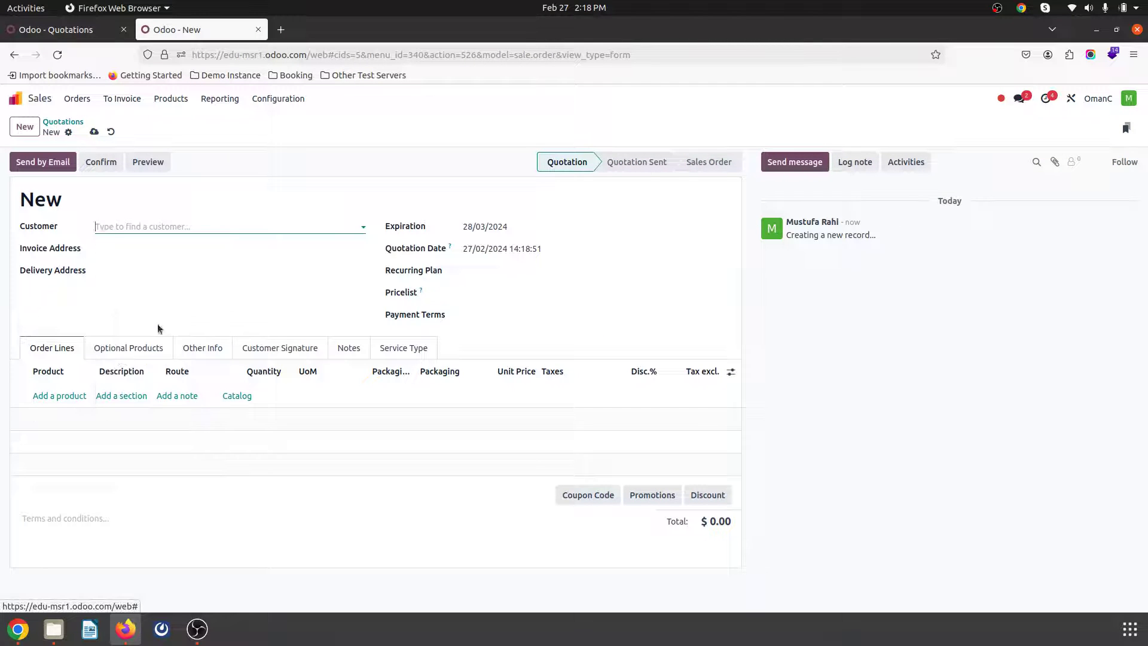
# Add FG1-WH1 on the OmanWH1 delivery route and FG2-WH2 on the OmanWH2 delivery route.
pyautogui.click(68, 401)
pyautogui.write('f')
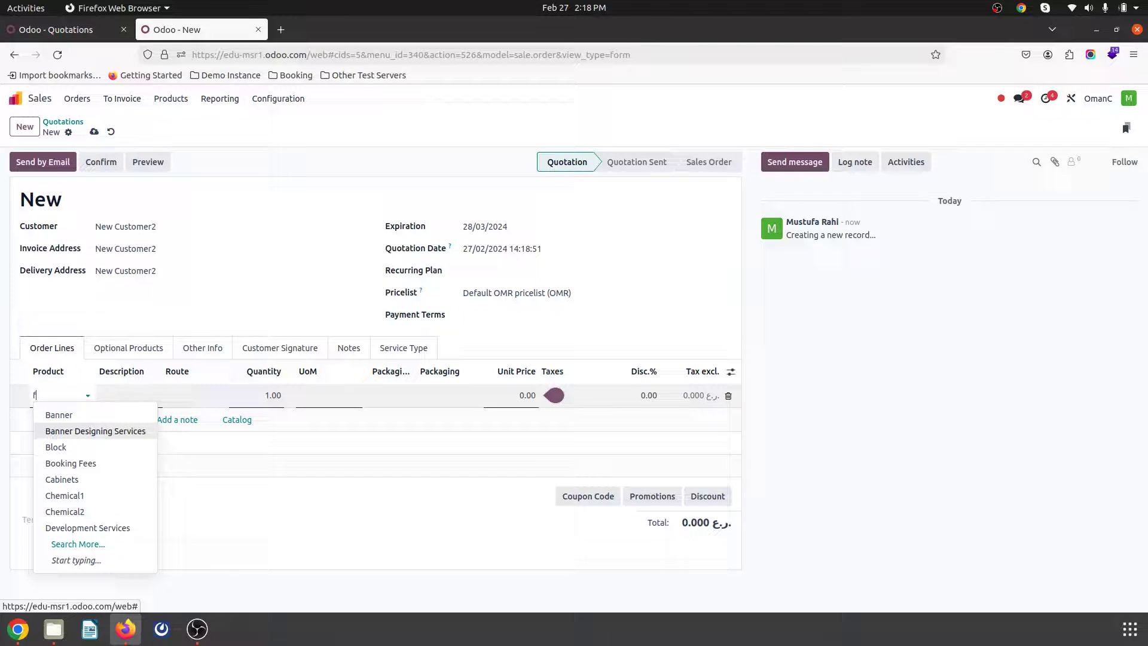
pyautogui.write('g')
pyautogui.click(89, 431)
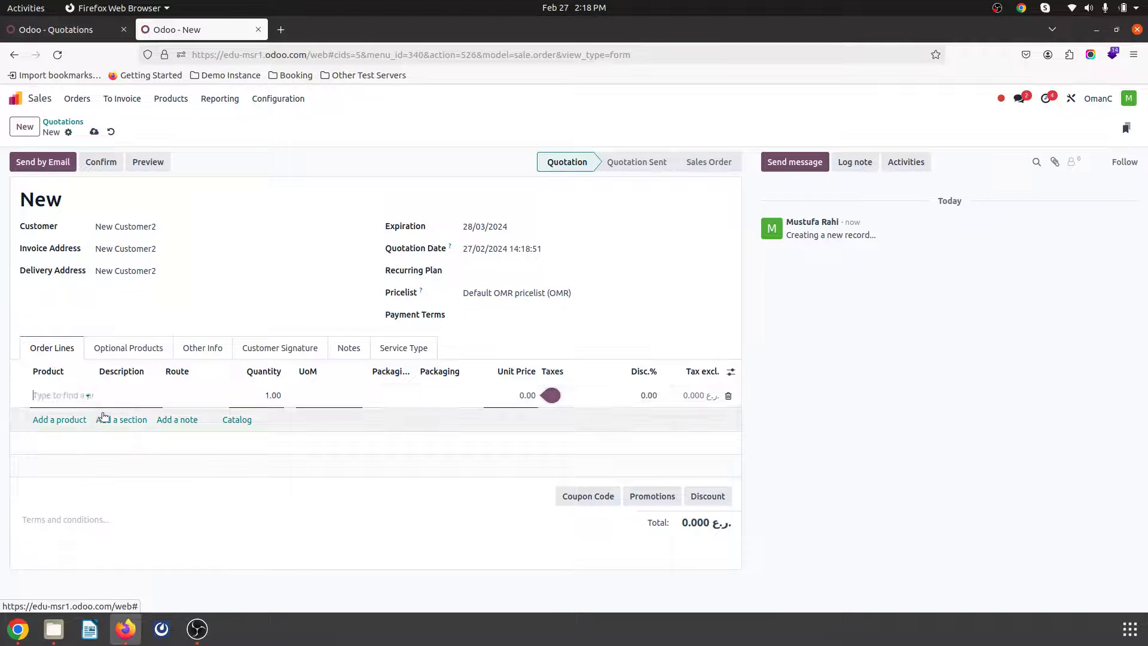
pyautogui.click(210, 393)
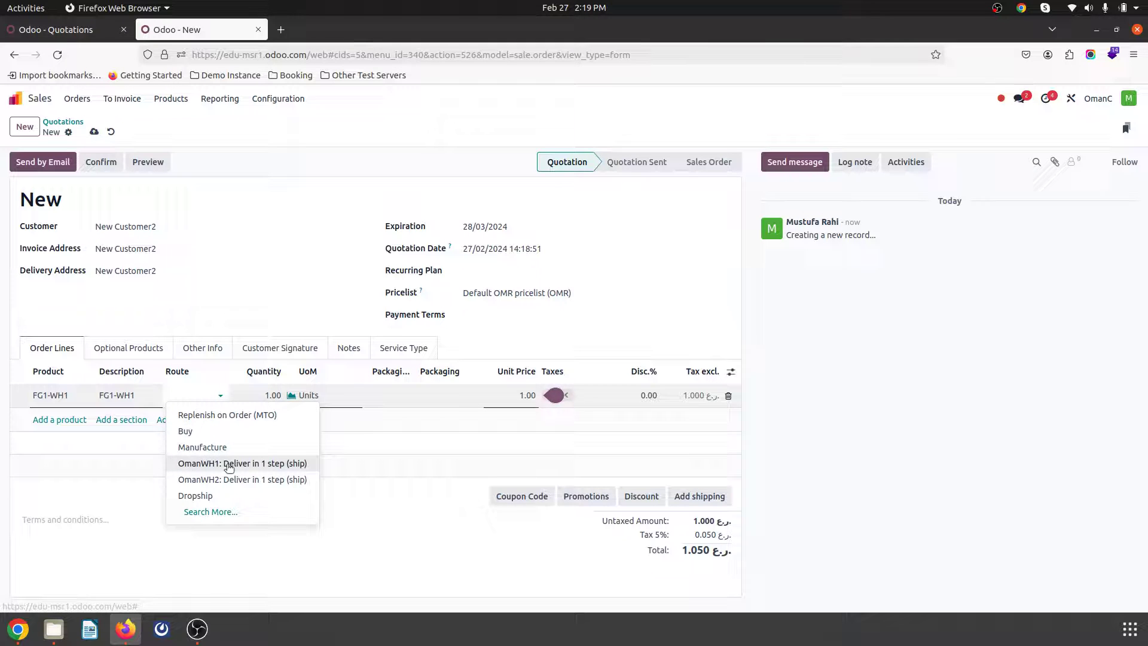
pyautogui.click(229, 464)
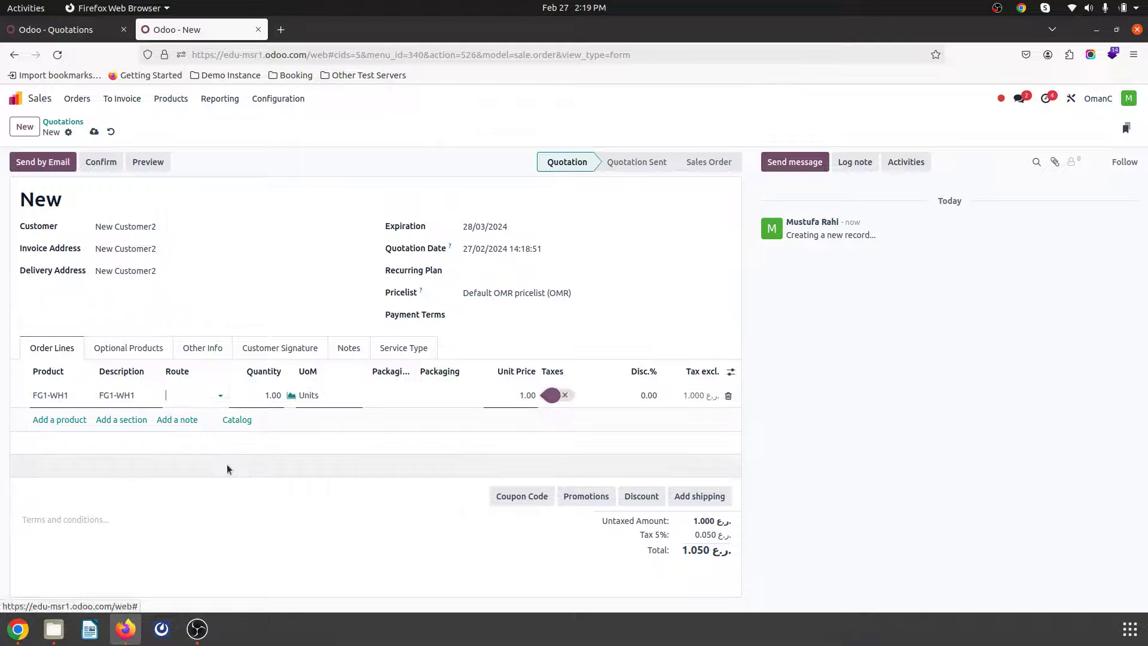
pyautogui.click(72, 422)
pyautogui.write('fg')
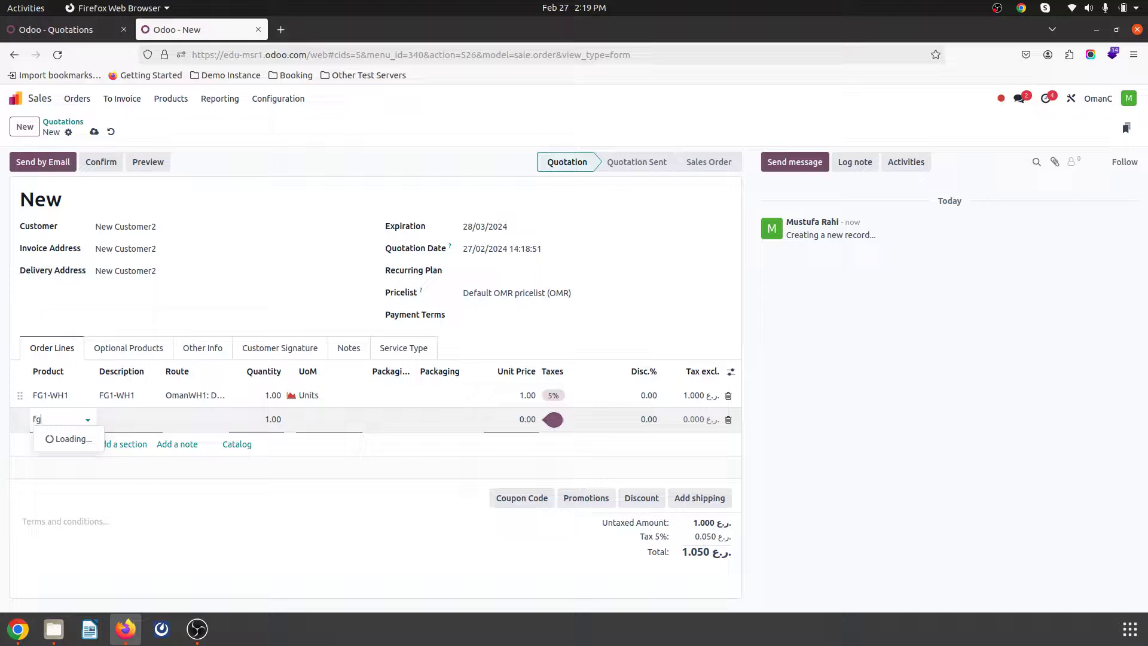
pyautogui.write('2')
pyautogui.click(63, 438)
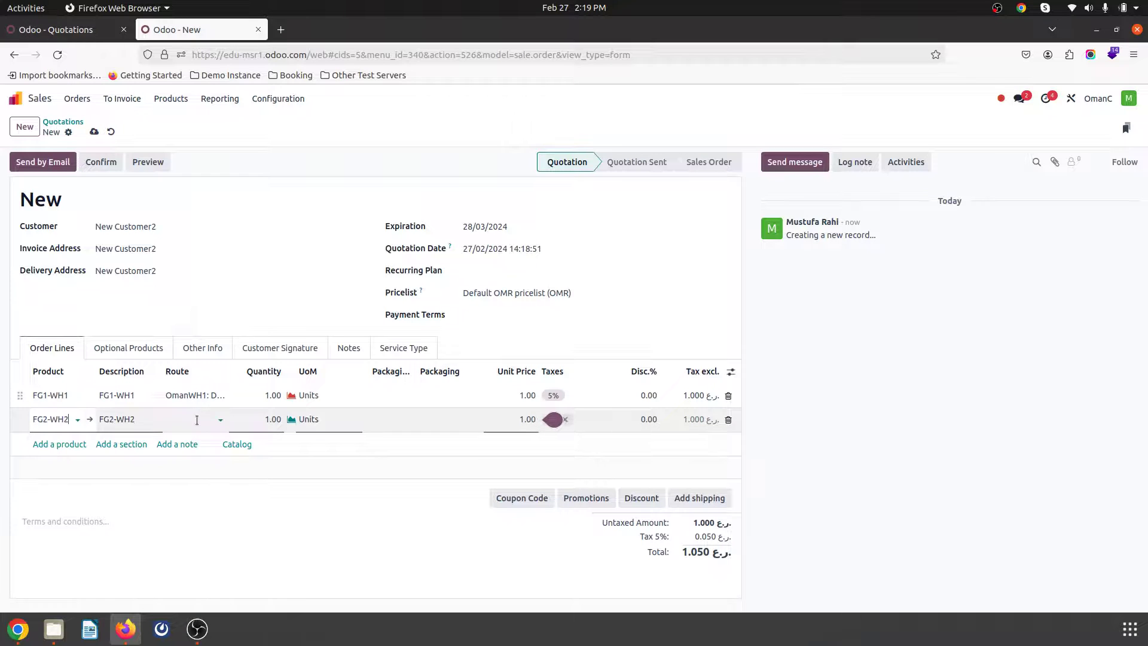
pyautogui.click(197, 419)
pyautogui.click(227, 502)
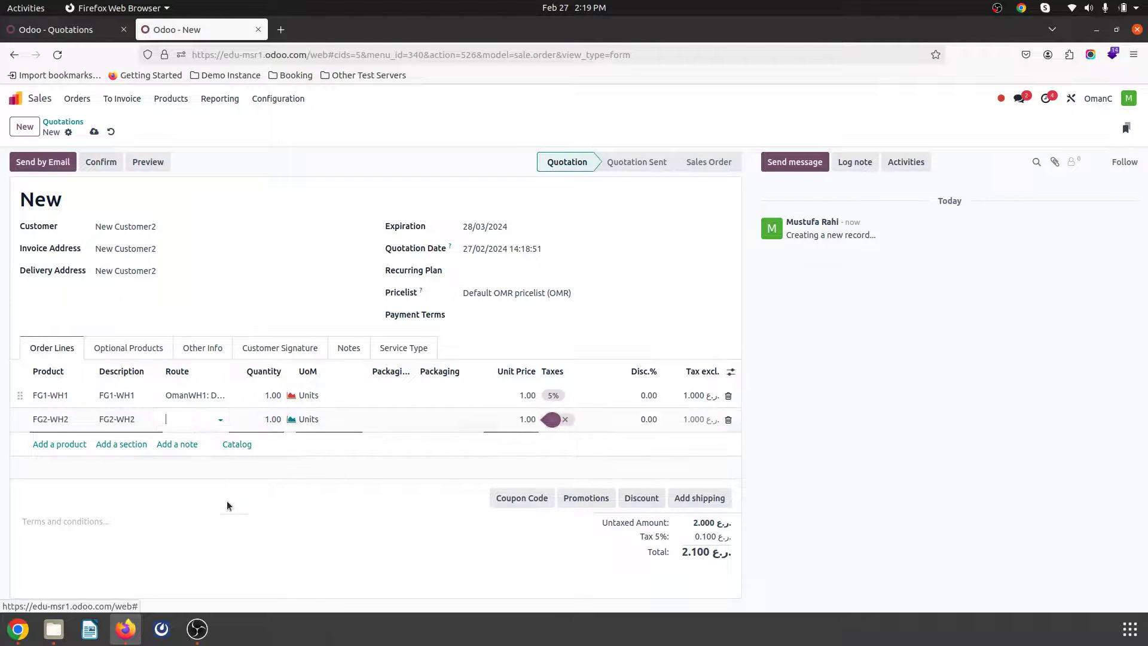
# Set quantities to 10 for FG1-WH1 and 5 for FG2-WH2, then save as S00082.
pyautogui.click(269, 395)
pyautogui.write('10')
pyautogui.press('Tab')
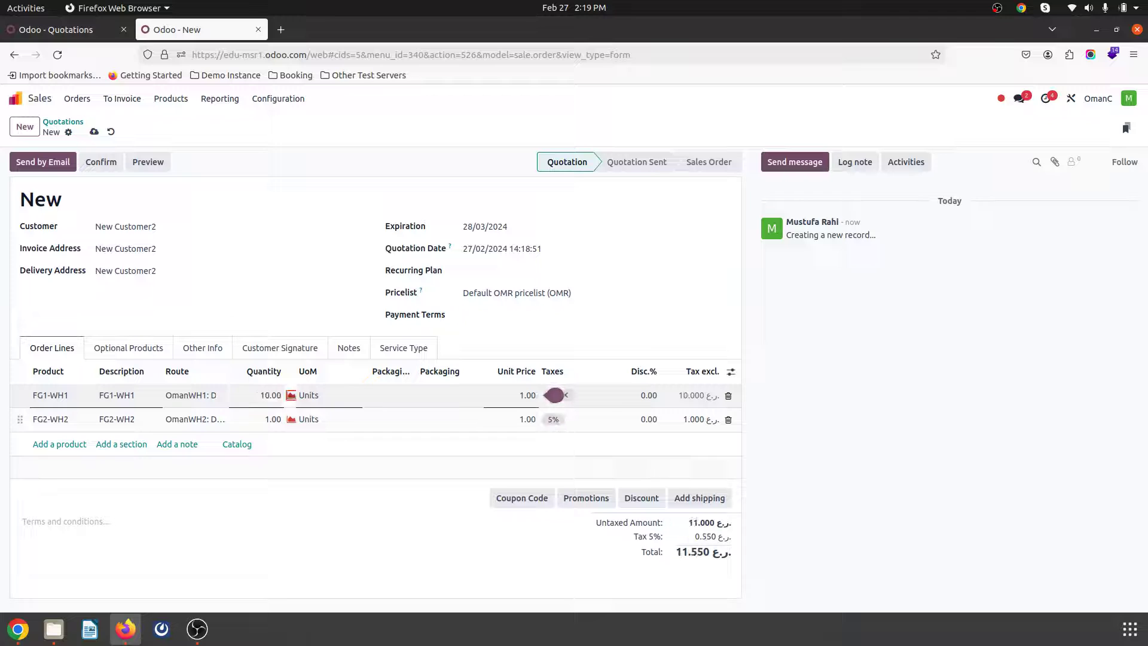
pyautogui.click(275, 419)
pyautogui.write('5')
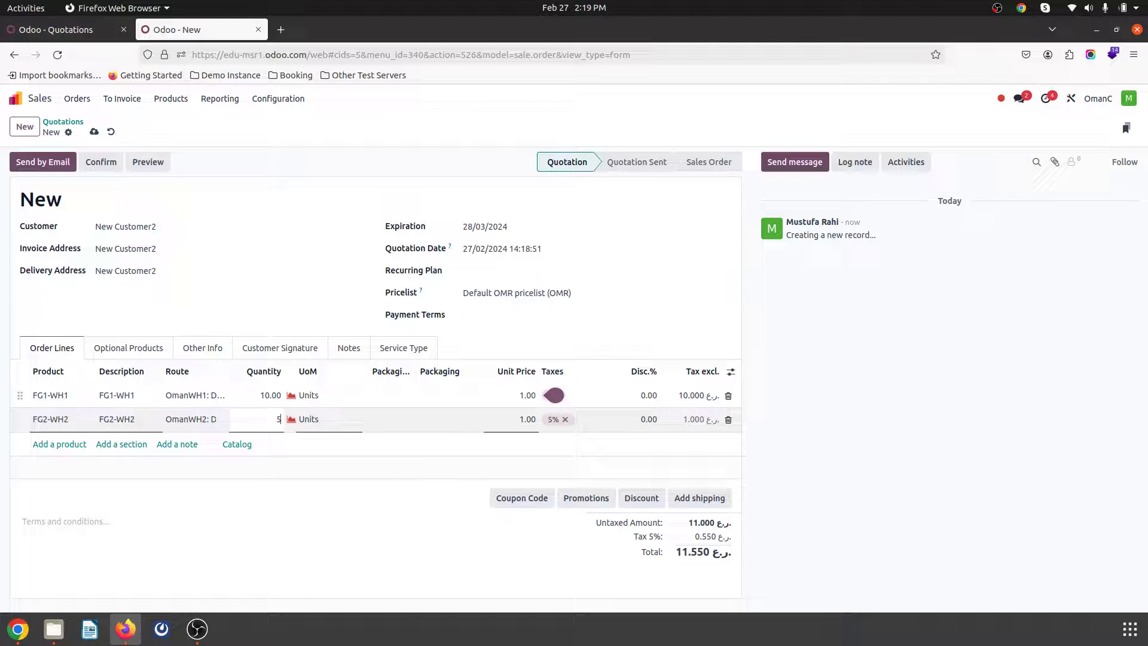
pyautogui.click(261, 282)
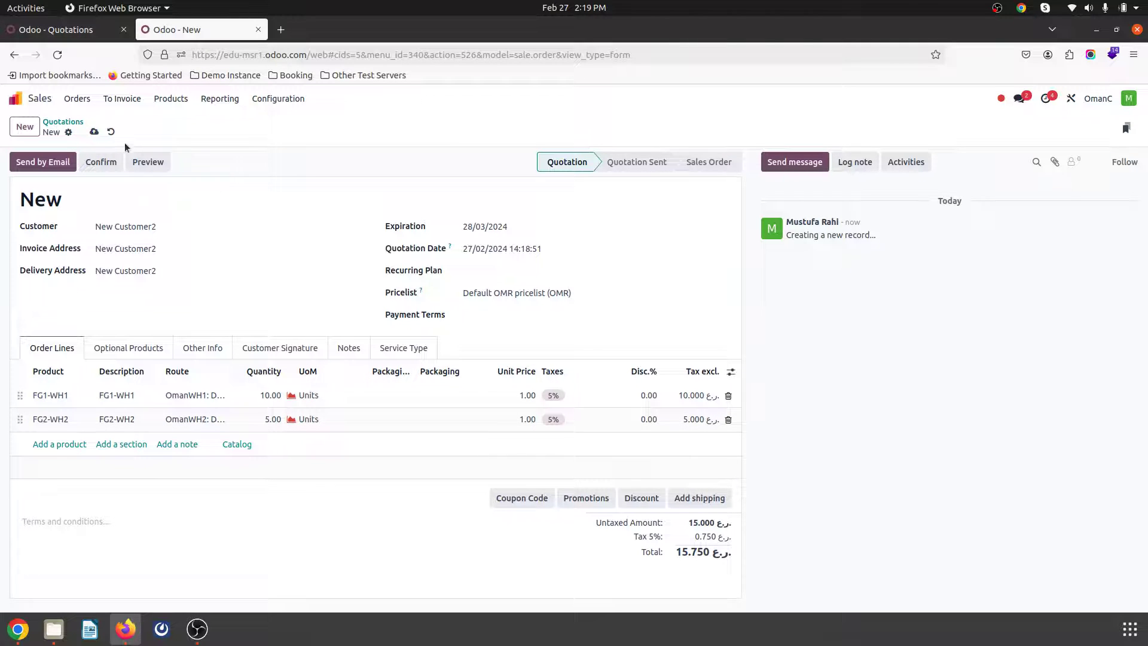
pyautogui.click(94, 133)
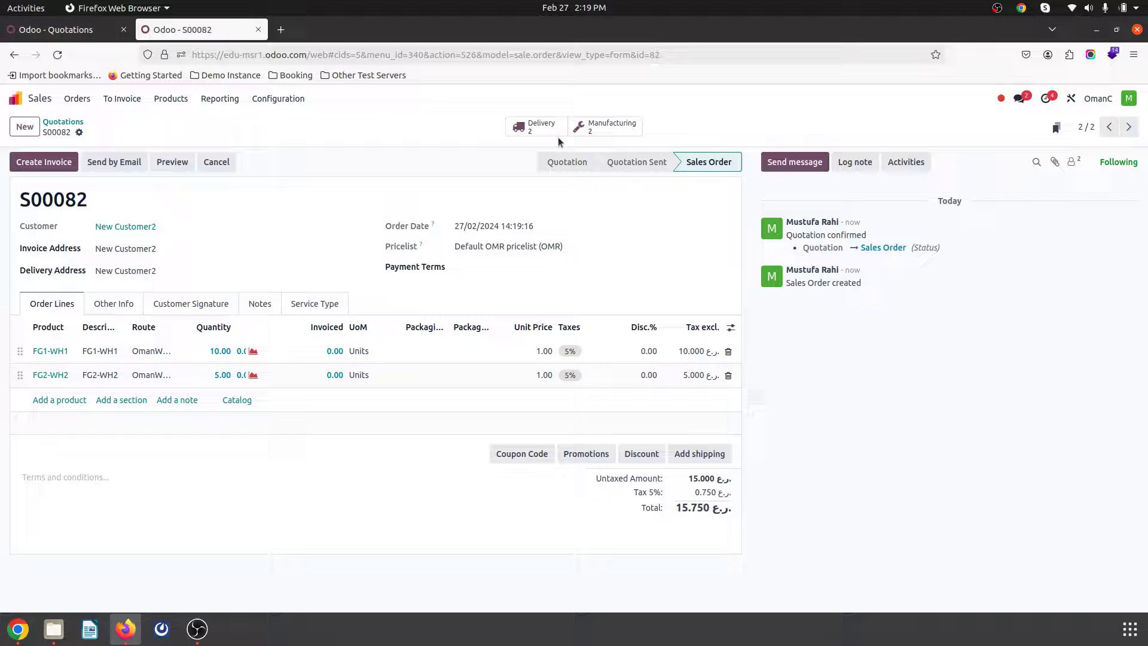
# Check that OWH1/MO/00004 and OWH2/MO/00002 each use their own warehouse's manufacturing operation.
pyautogui.click(596, 129)
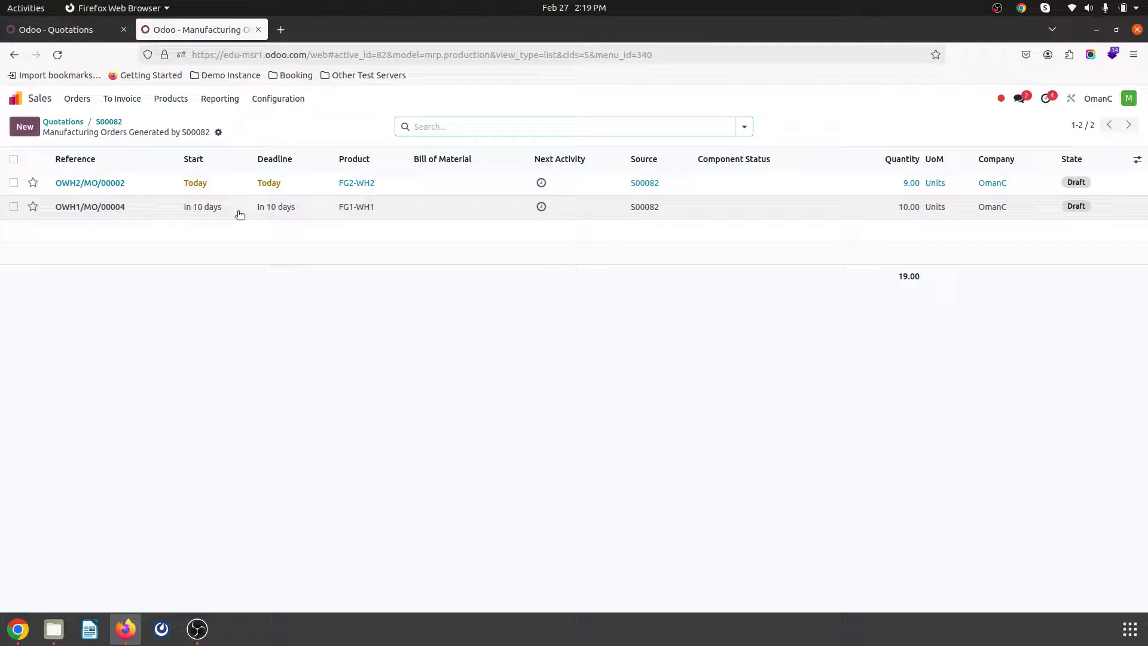
pyautogui.click(152, 215)
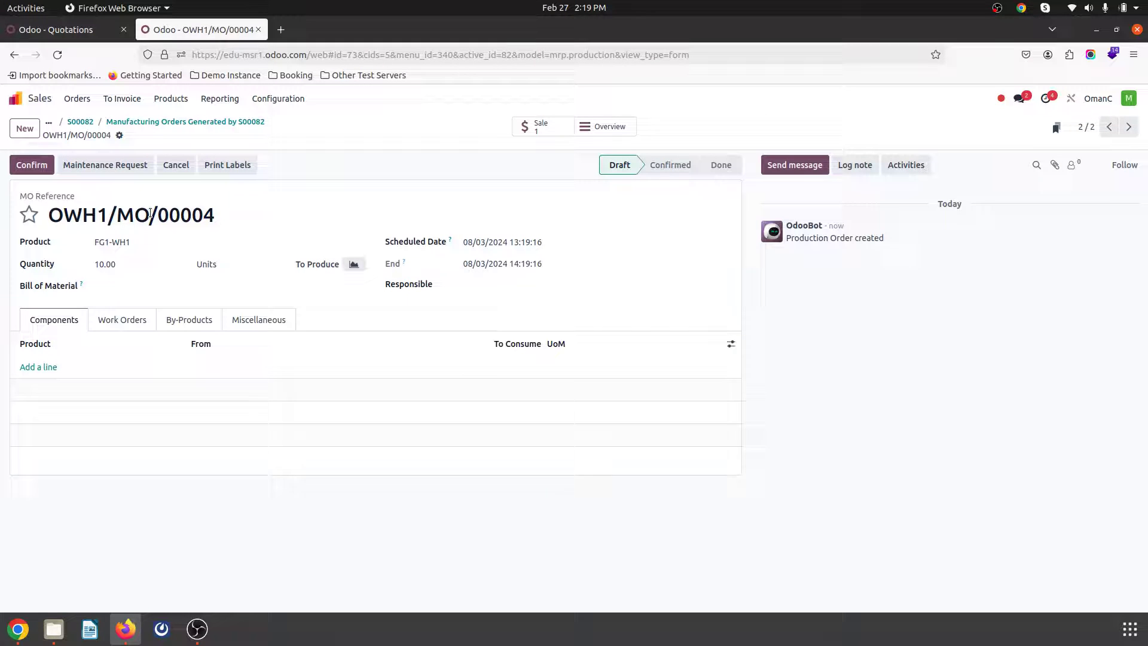
pyautogui.click(246, 325)
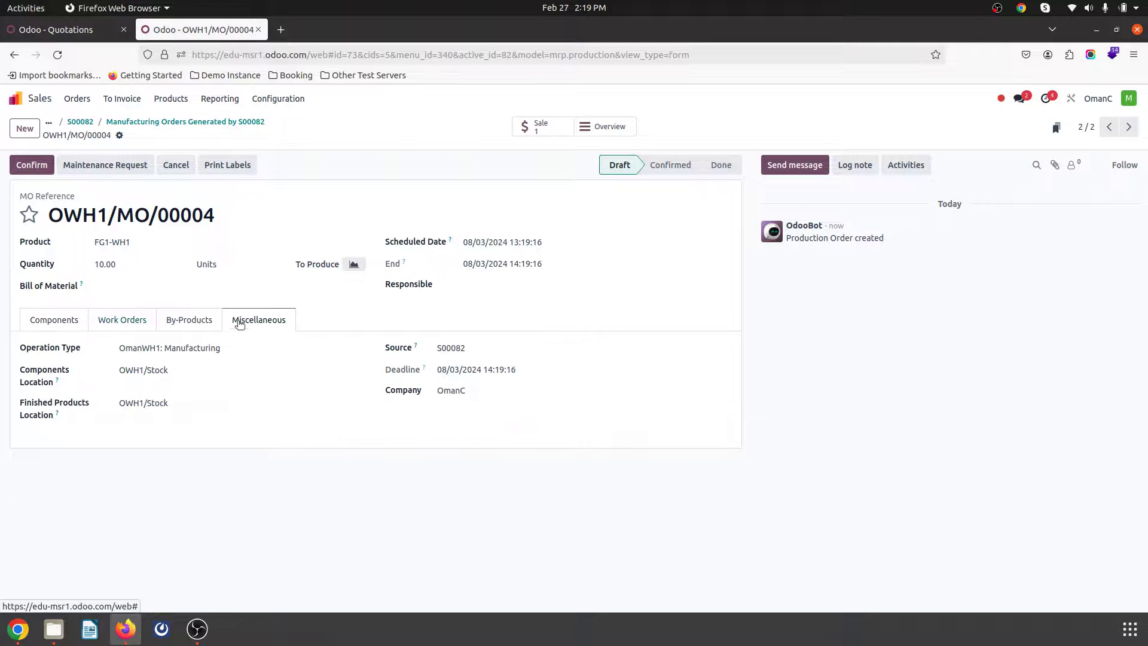
pyautogui.click(129, 123)
pyautogui.click(130, 183)
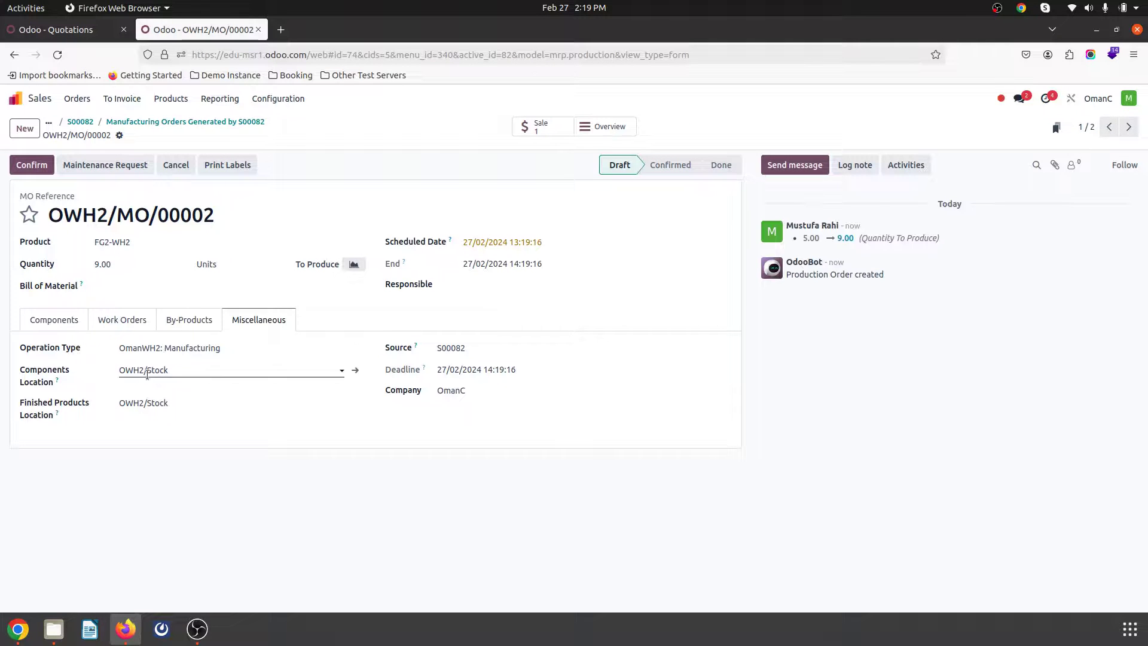
pyautogui.click(82, 121)
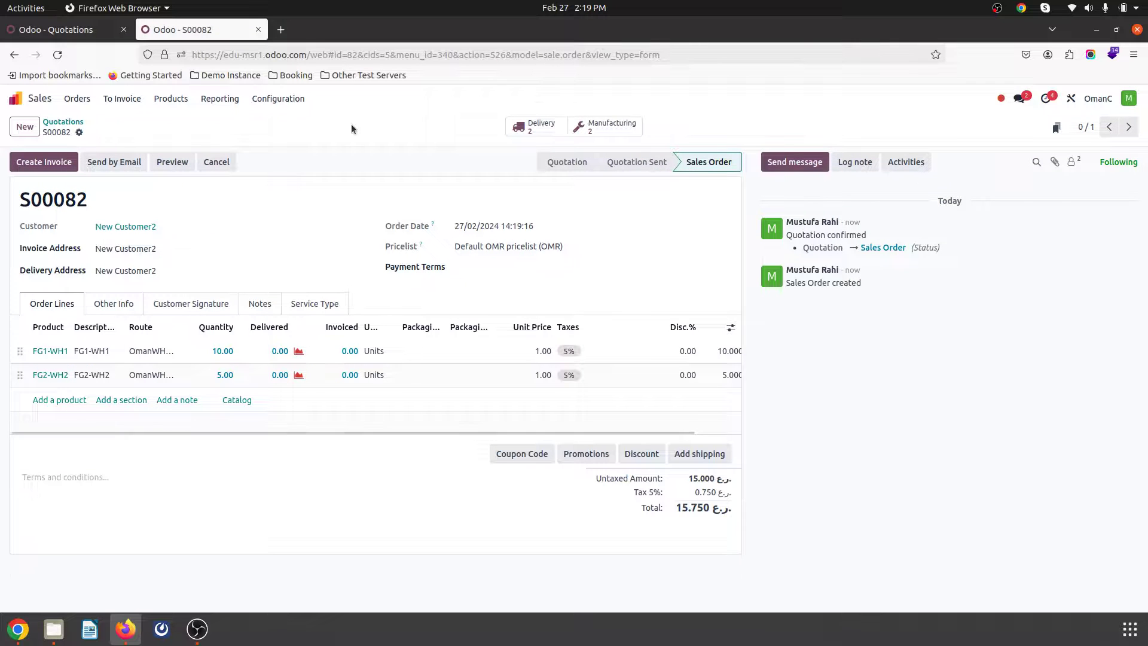
# Look at S00082's delivery orders, then open the Inventory Overview via the 'in' app search.
pyautogui.click(535, 126)
pyautogui.click(15, 98)
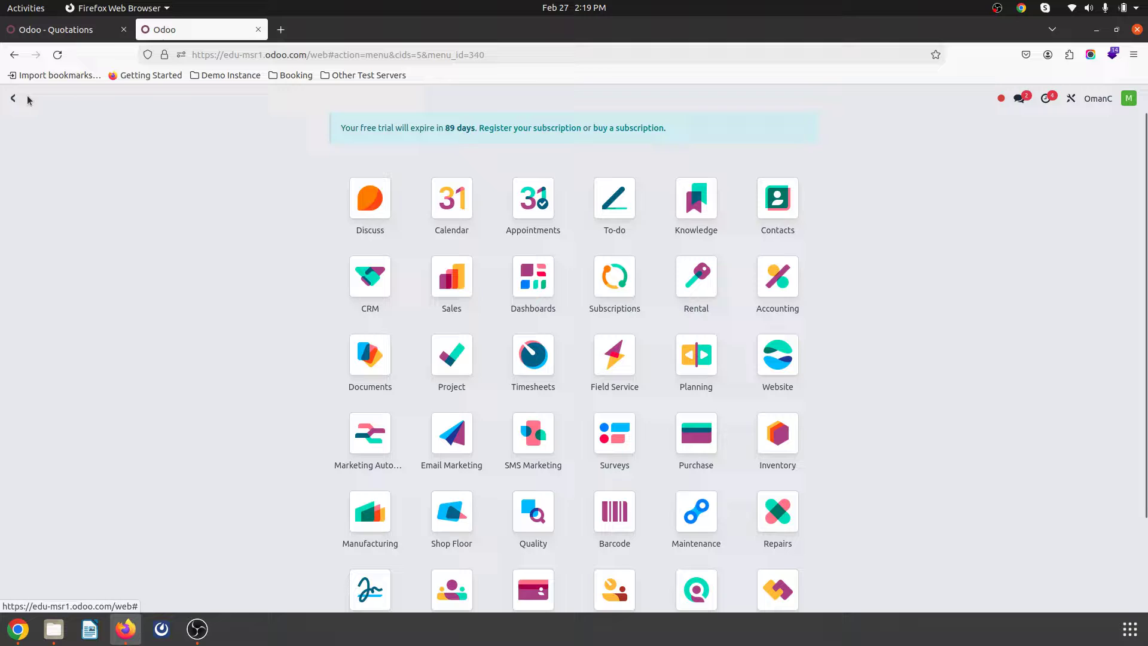
pyautogui.write('ine')
pyautogui.press('Return')
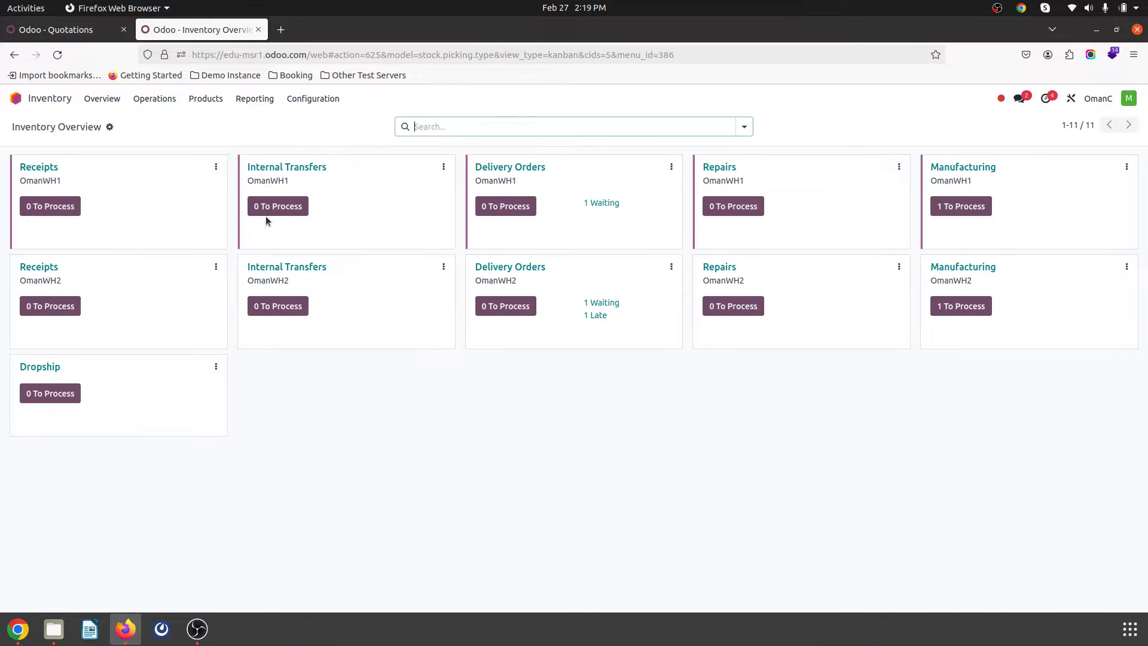